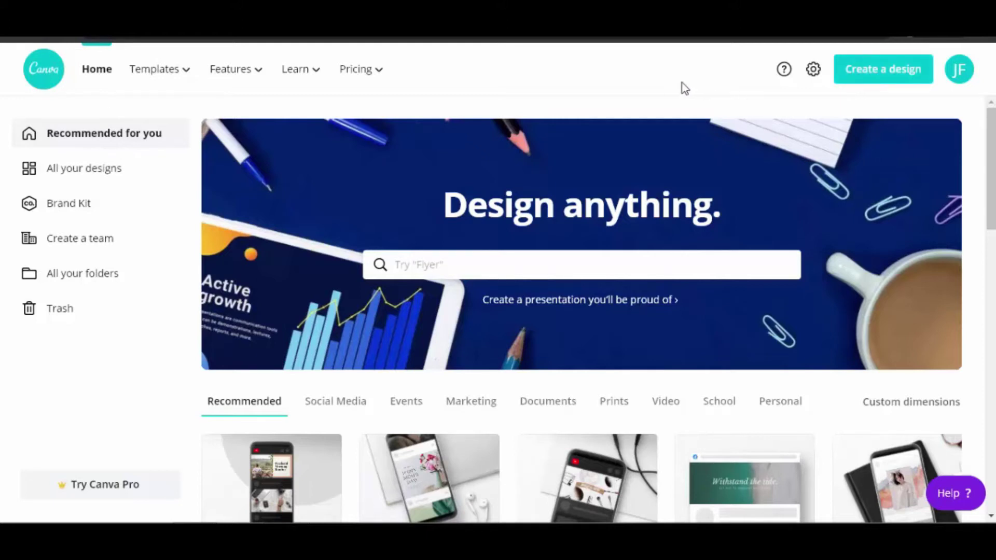
Create a new design with custom dimensions of 750 × 225 px
{"action": "left_click", "coordinate": [884, 78]}
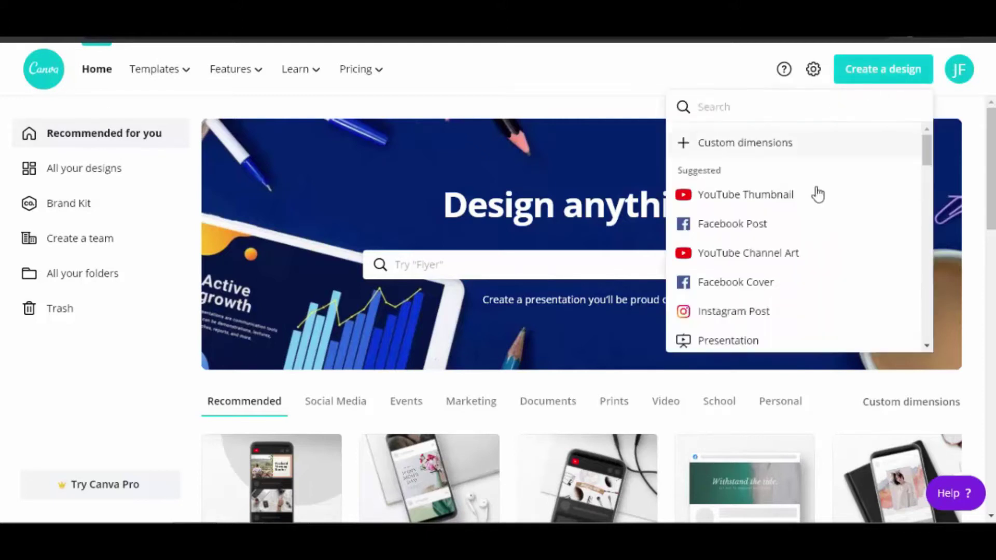
{"action": "left_click", "coordinate": [750, 151]}
{"action": "double_click", "coordinate": [700, 156]}
{"action": "type", "text": "750"}
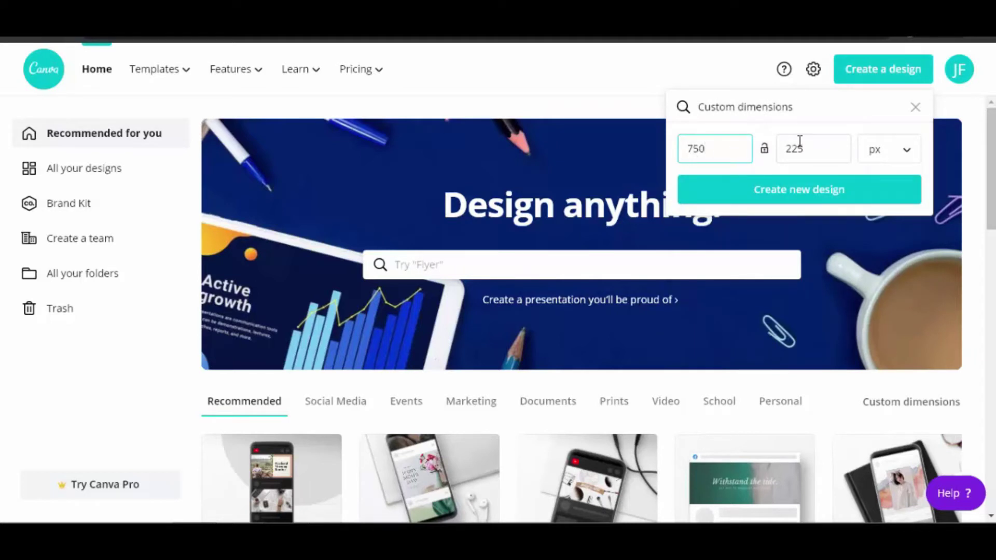
{"action": "left_click_drag", "start_coordinate": [815, 148], "coordinate": [787, 150]}
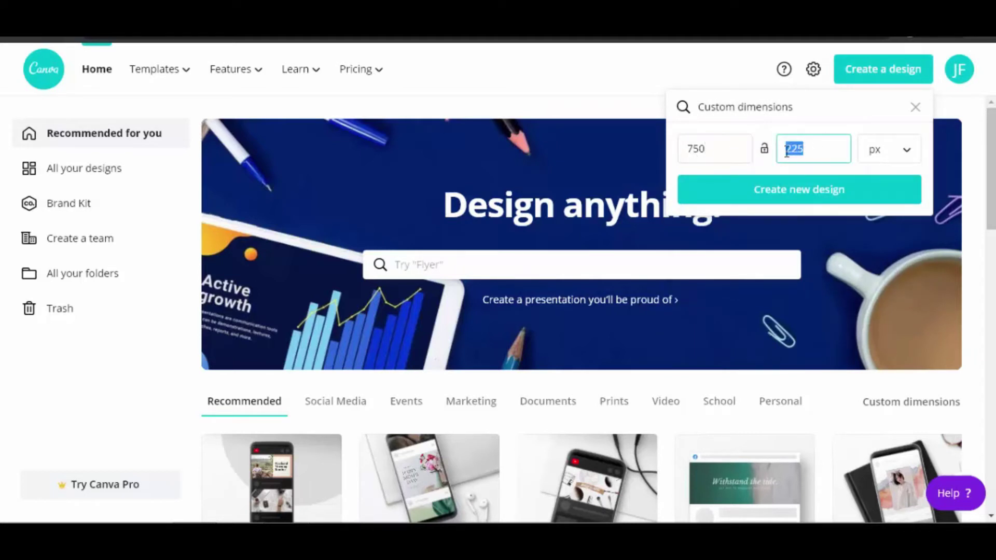
{"action": "type", "text": "225"}
{"action": "left_click", "coordinate": [904, 155]}
{"action": "left_click", "coordinate": [905, 155]}
{"action": "left_click", "coordinate": [904, 156]}
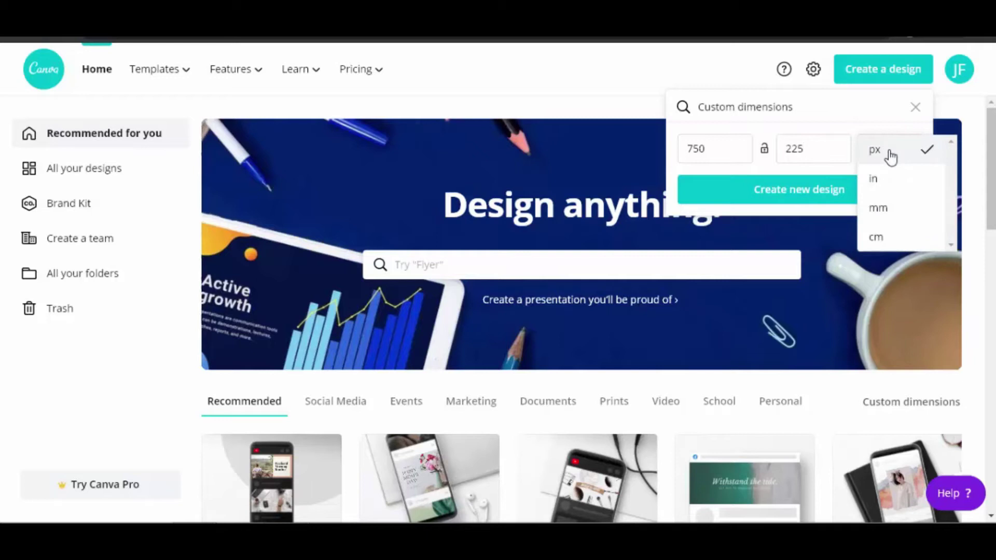
{"action": "left_click", "coordinate": [890, 156]}
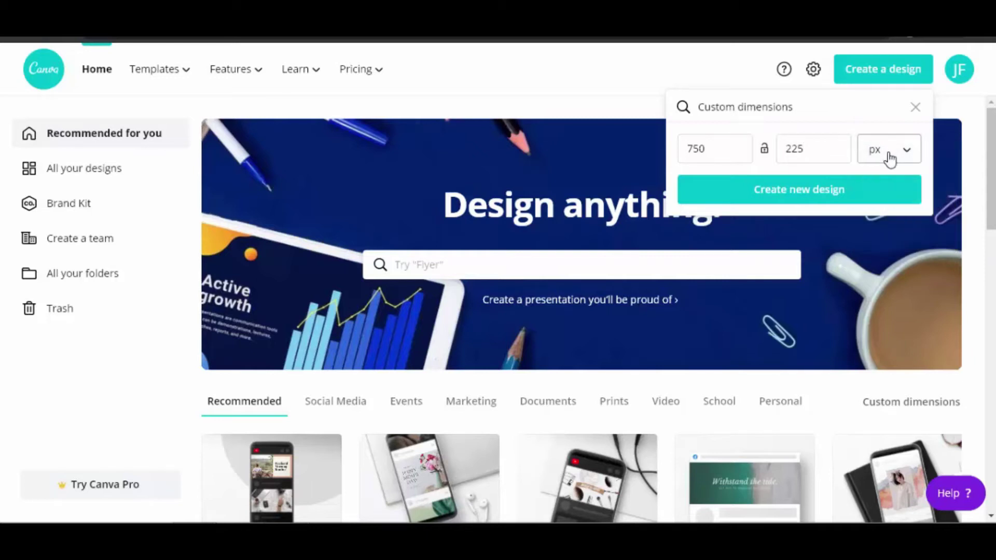
{"action": "left_click", "coordinate": [793, 188]}
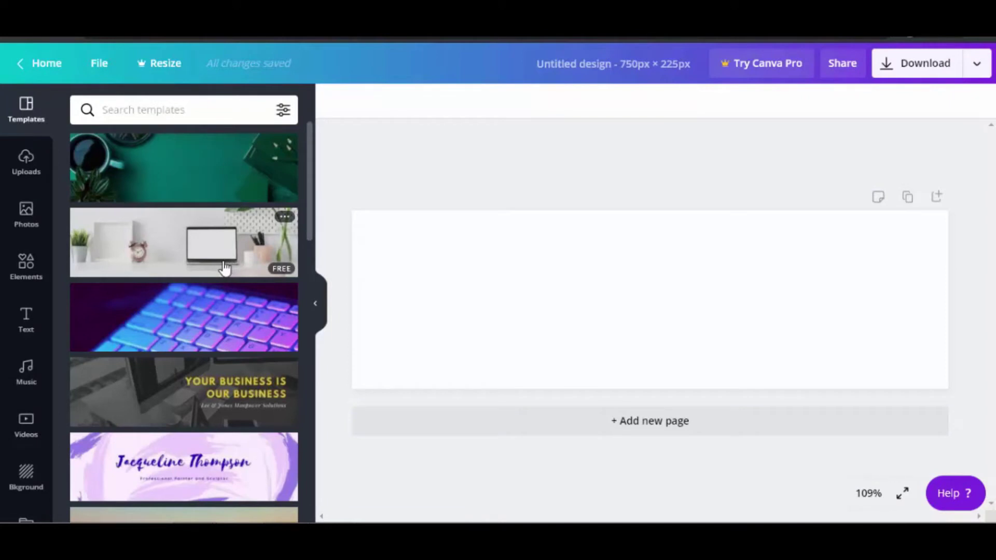
Browse the banner templates and apply the pink "Make the world a better place" template to the blank page
{"action": "scroll", "coordinate": [224, 268], "scroll_direction": "down", "scroll_amount": 3}
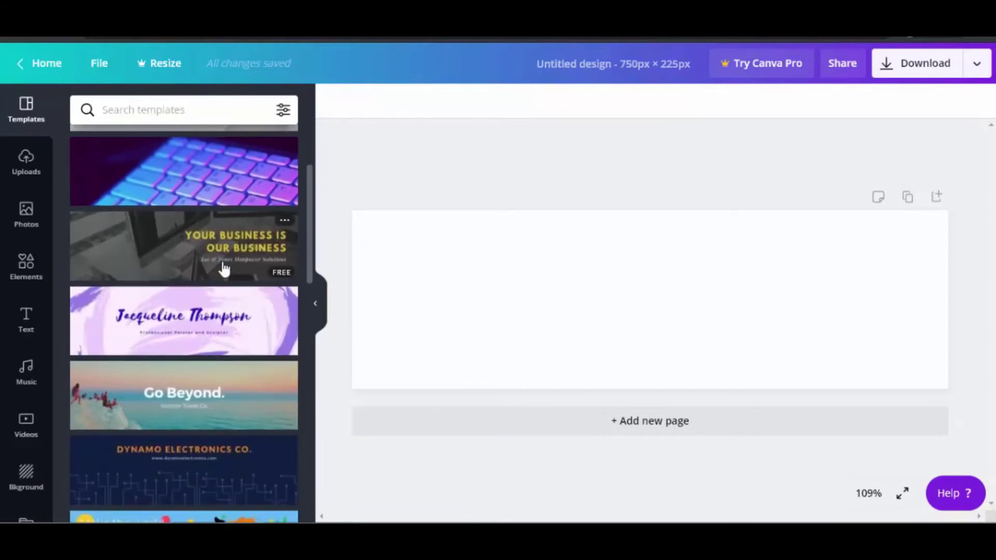
{"action": "scroll", "coordinate": [224, 267], "scroll_direction": "up", "scroll_amount": 3}
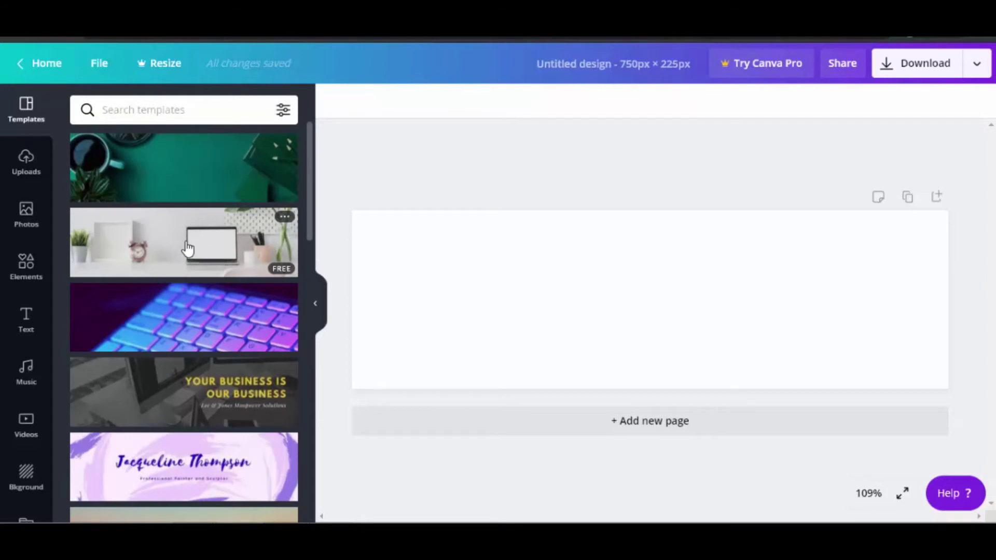
{"action": "scroll", "coordinate": [184, 246], "scroll_direction": "down", "scroll_amount": 3}
{"action": "scroll", "coordinate": [188, 249], "scroll_direction": "down", "scroll_amount": 6}
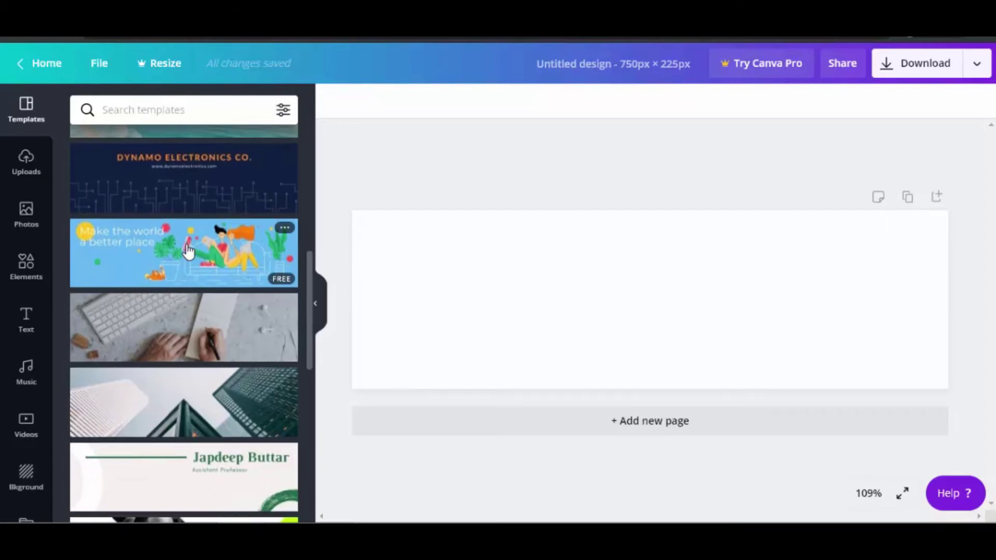
{"action": "scroll", "coordinate": [189, 253], "scroll_direction": "down", "scroll_amount": 6}
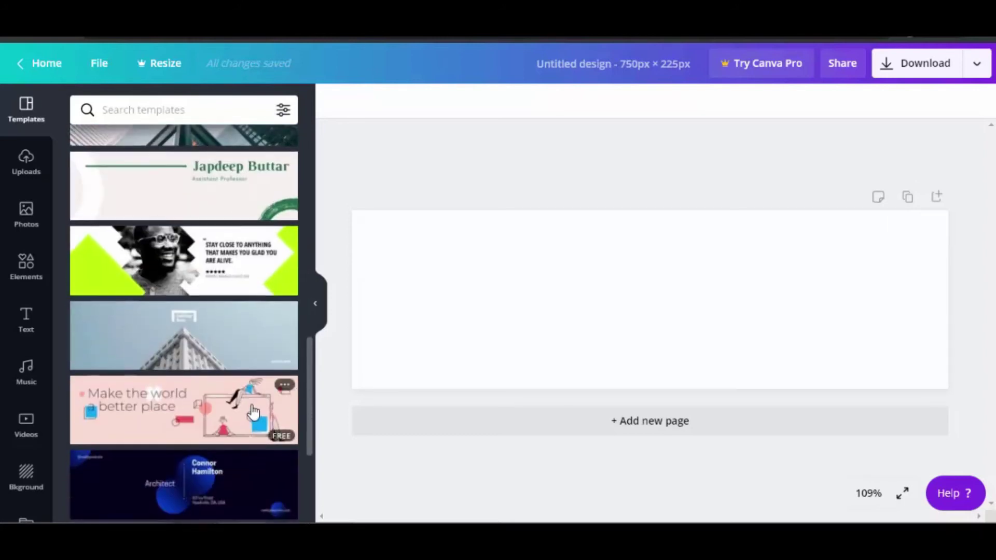
{"action": "scroll", "coordinate": [222, 318], "scroll_direction": "up", "scroll_amount": 1}
{"action": "scroll", "coordinate": [223, 320], "scroll_direction": "down", "scroll_amount": 4}
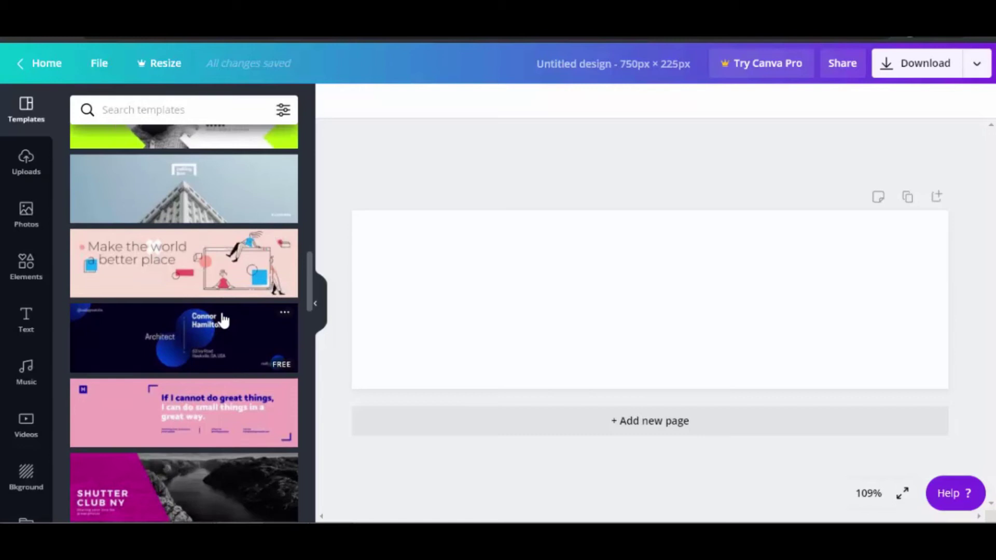
{"action": "left_click", "coordinate": [129, 265]}
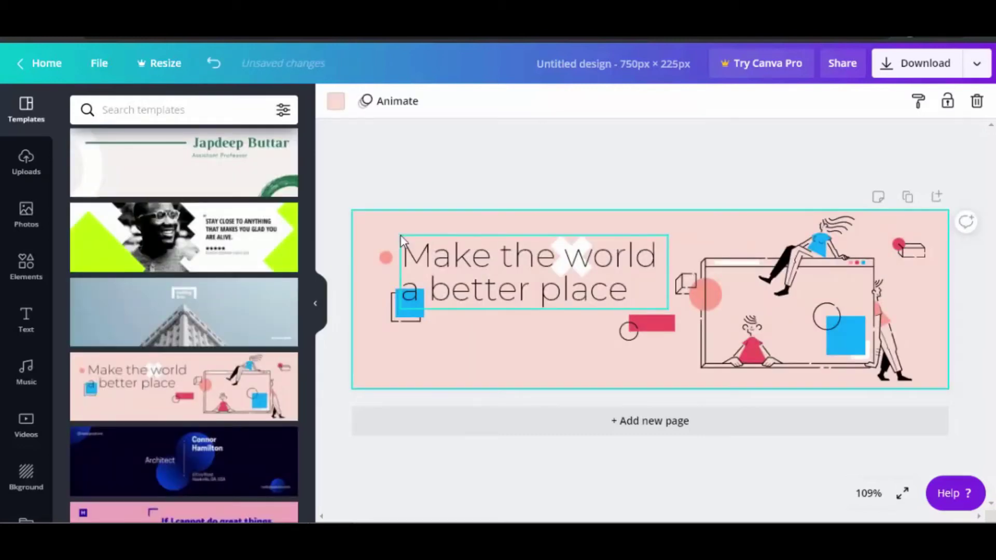
Try green and teal from the default colors as the banner background
{"action": "left_click", "coordinate": [335, 110]}
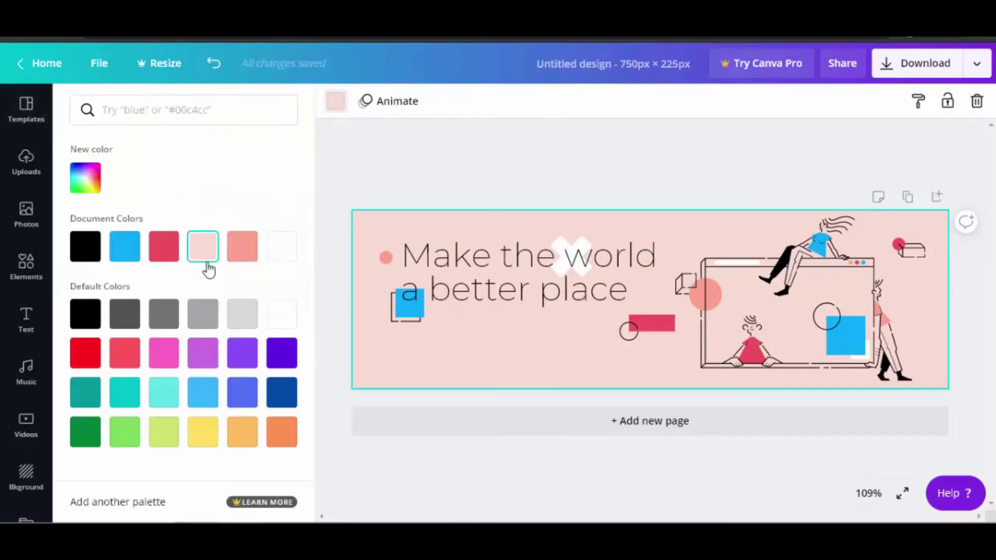
{"action": "left_click", "coordinate": [85, 437]}
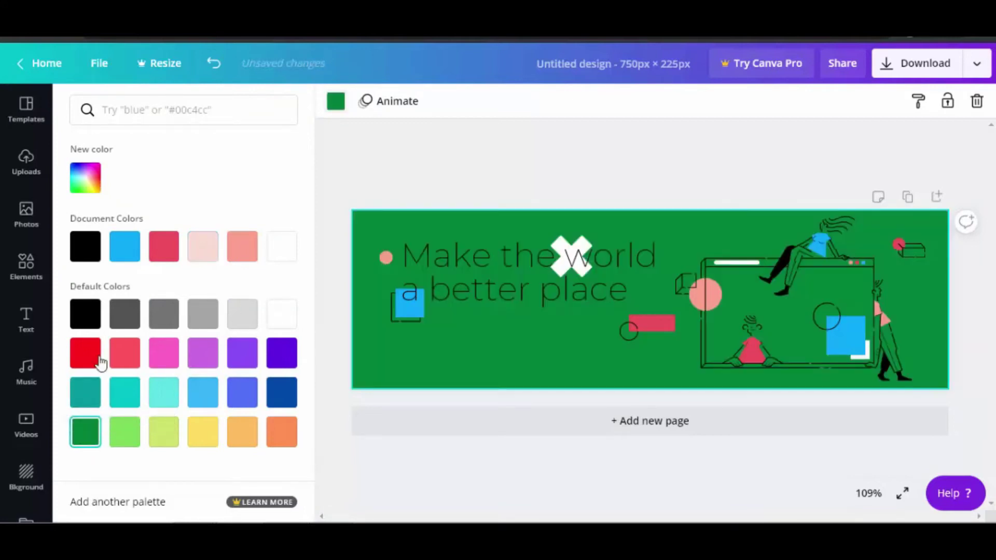
{"action": "left_click", "coordinate": [87, 392]}
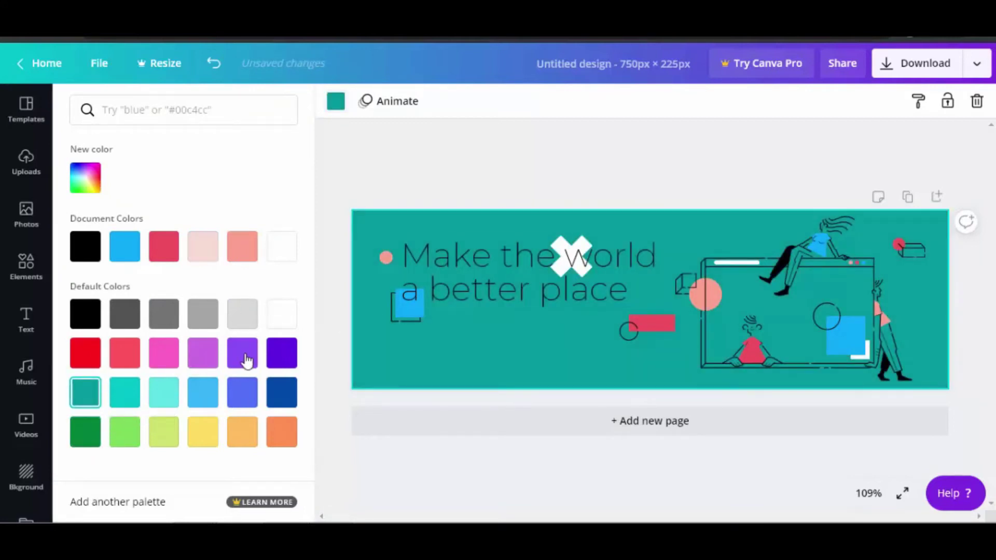
{"action": "left_click", "coordinate": [170, 113]}
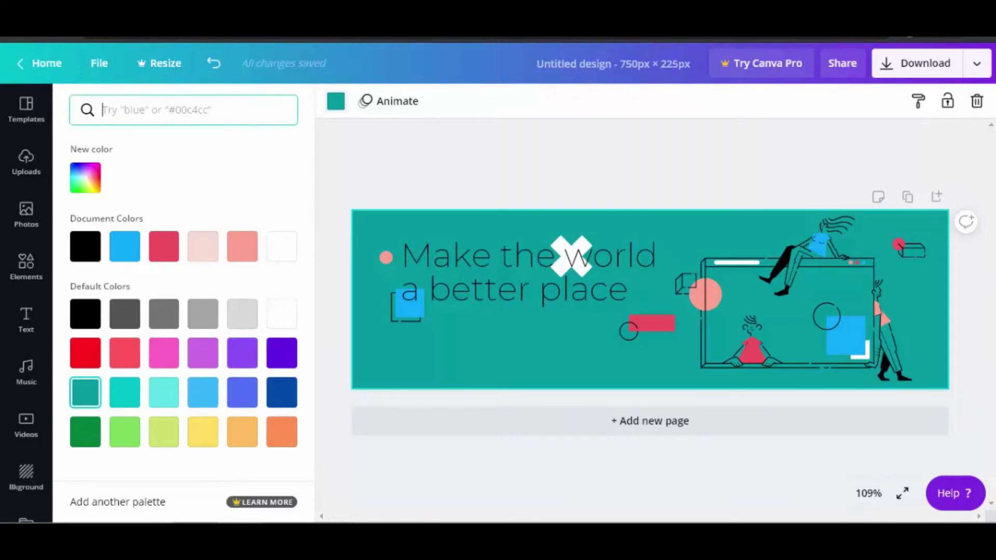
Open Google in a new incognito window and search for "shade of pink color code"
{"action": "key", "text": "ctrl+shift+n"}
{"action": "type", "text": "go"}
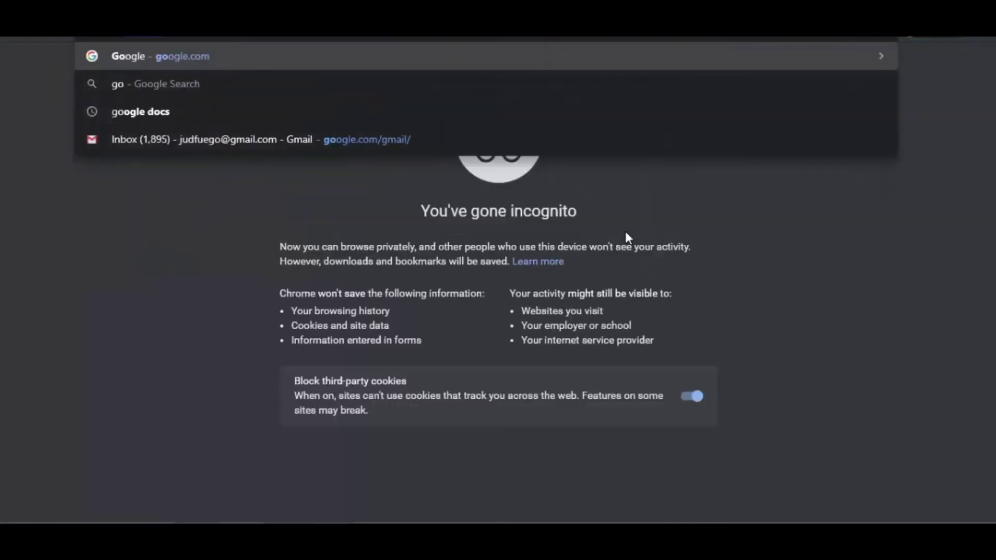
{"action": "key", "text": "Return"}
{"action": "left_click", "coordinate": [392, 264]}
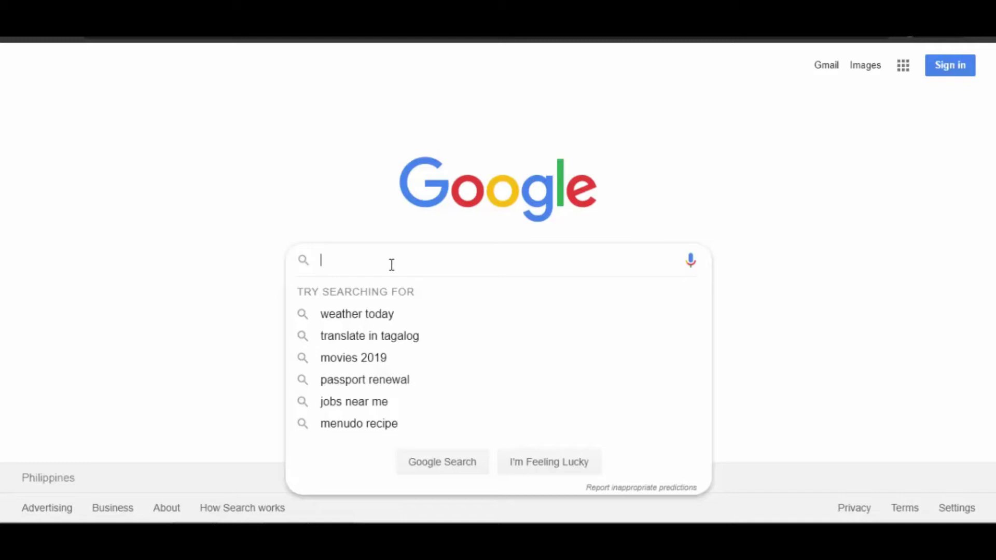
{"action": "type", "text": "shade"}
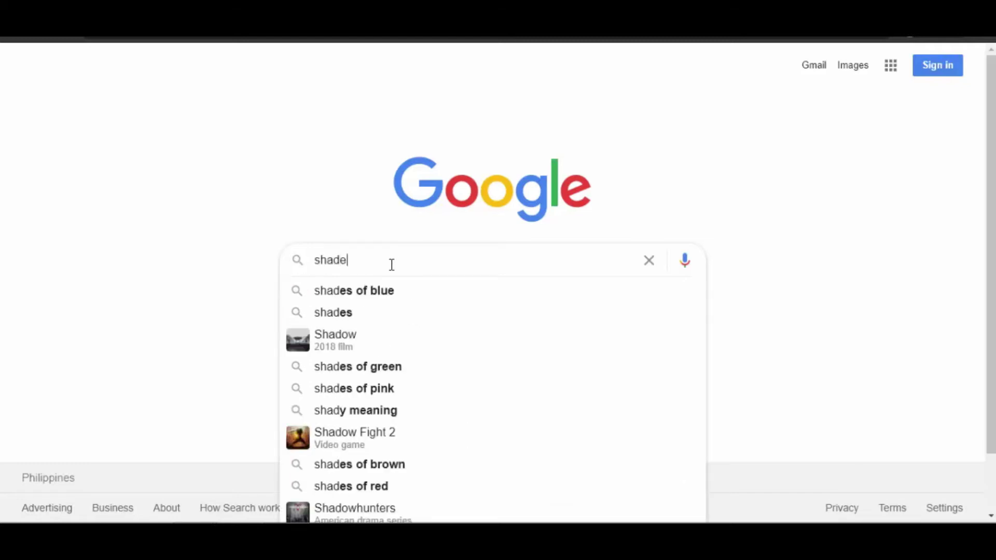
{"action": "type", "text": " of pink"}
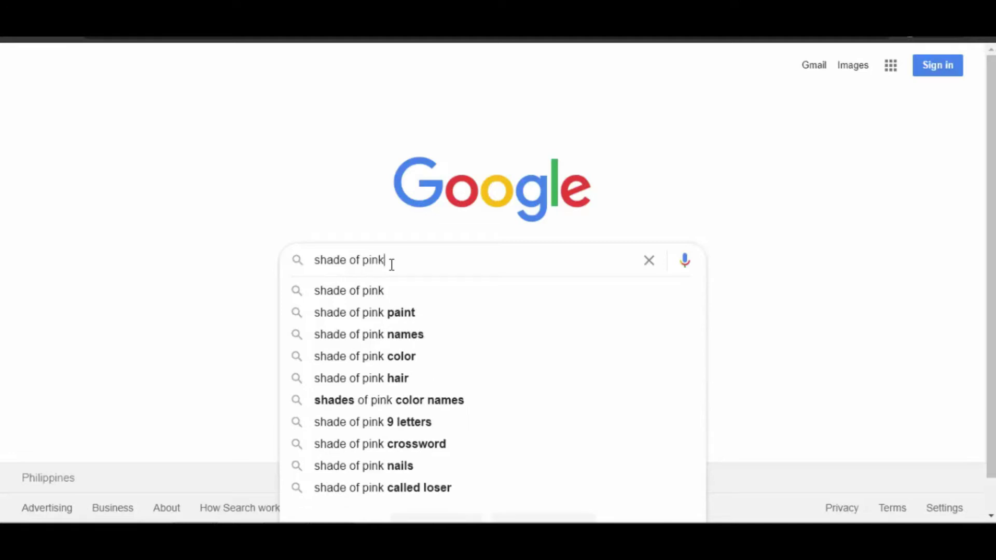
{"action": "type", "text": " color c"}
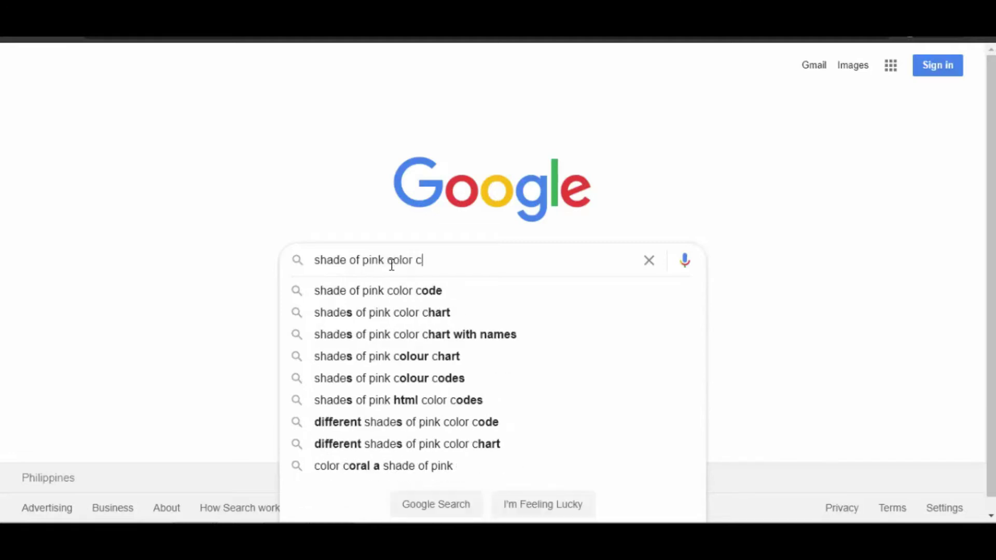
{"action": "type", "text": "ode"}
{"action": "key", "text": "Return"}
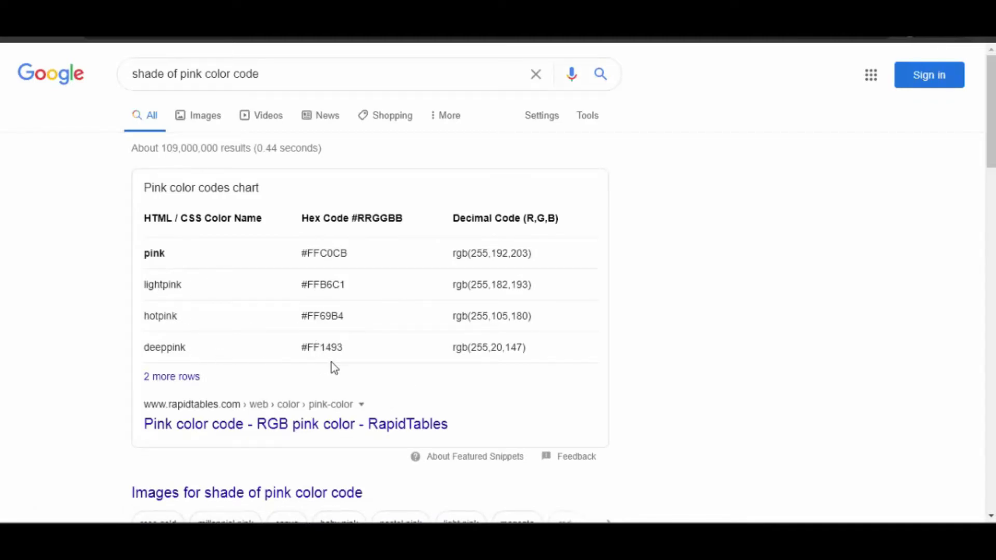
Copy the lightpink hex code #FFB6C1 from the pink color codes chart
{"action": "double_click", "coordinate": [327, 286]}
{"action": "left_click", "coordinate": [216, 287]}
{"action": "left_click_drag", "start_coordinate": [299, 284], "coordinate": [362, 285]}
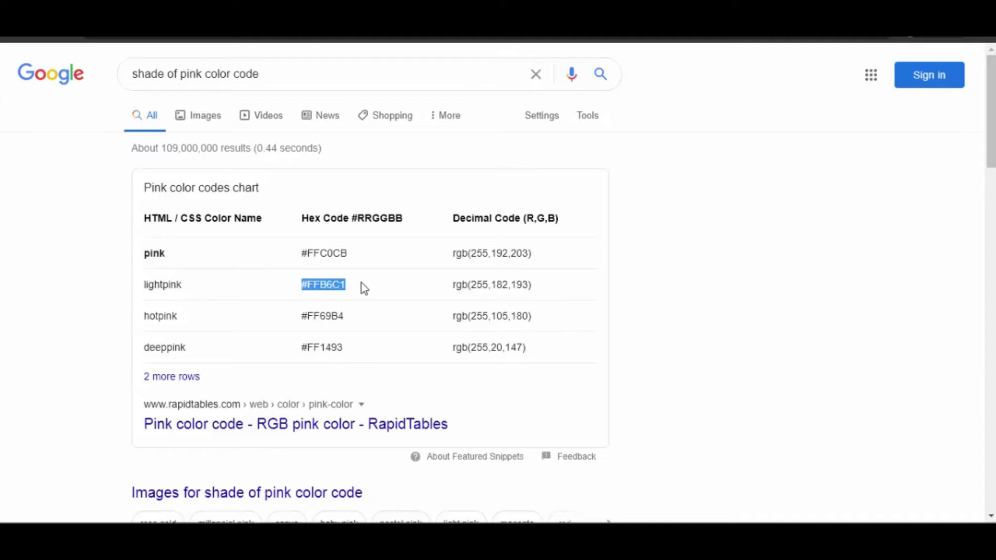
{"action": "right_click", "coordinate": [336, 284]}
{"action": "left_click", "coordinate": [363, 291]}
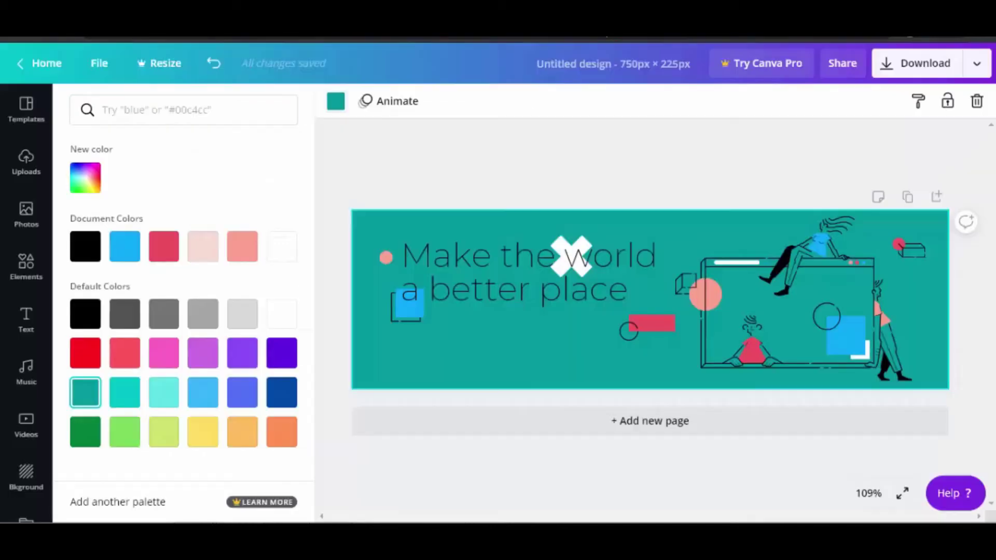
Set the banner background to light pink using the copied hex code #FFB6C1
{"action": "right_click", "coordinate": [129, 111]}
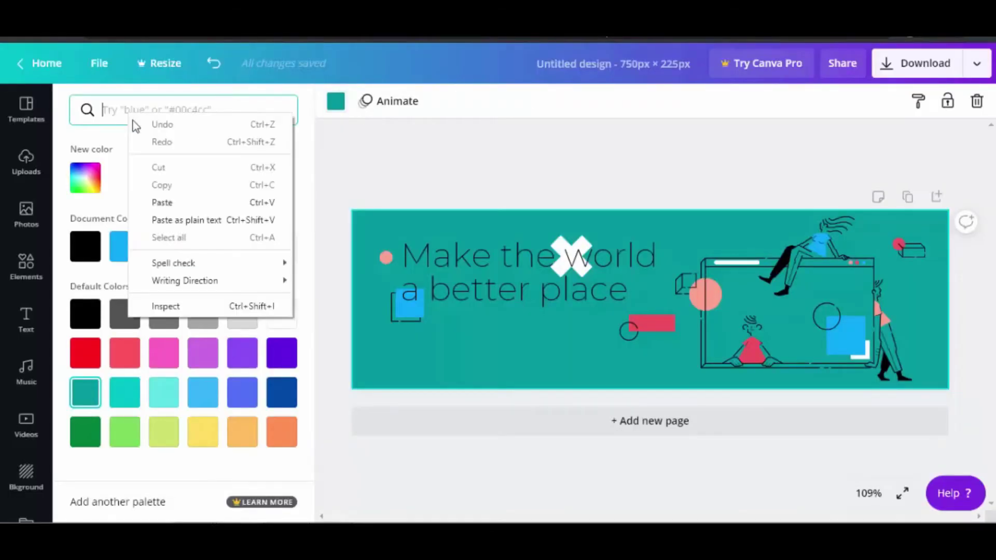
{"action": "left_click", "coordinate": [173, 204]}
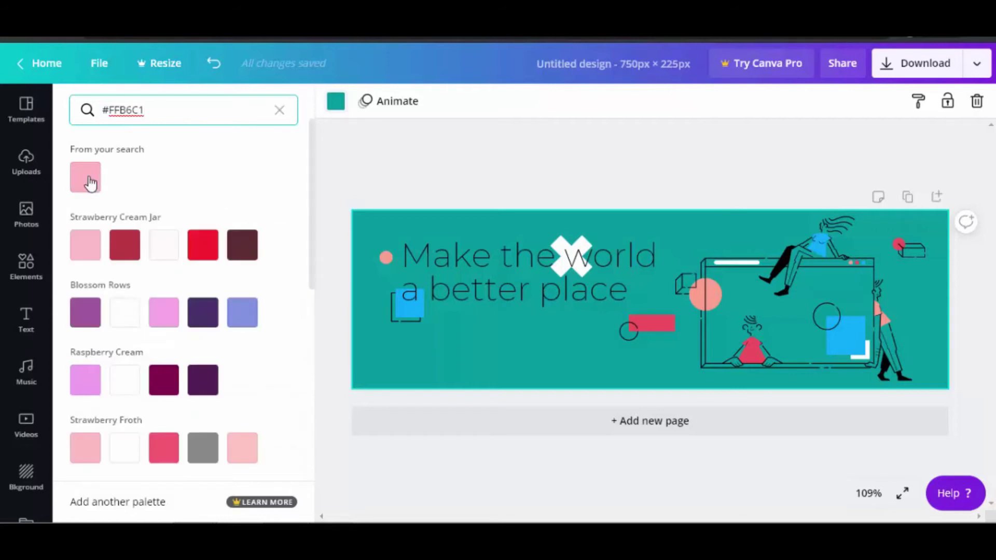
{"action": "left_click", "coordinate": [89, 182]}
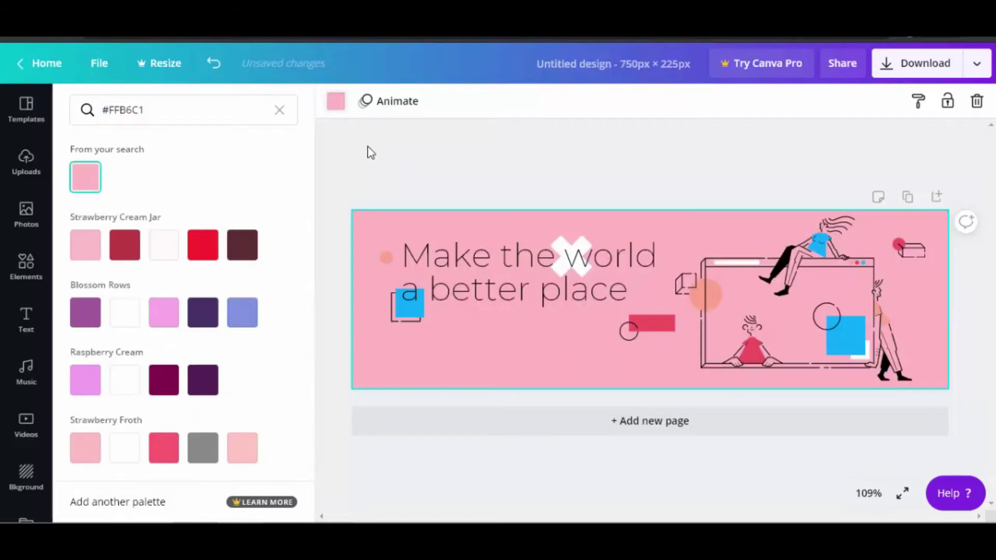
{"action": "key", "text": "Escape"}
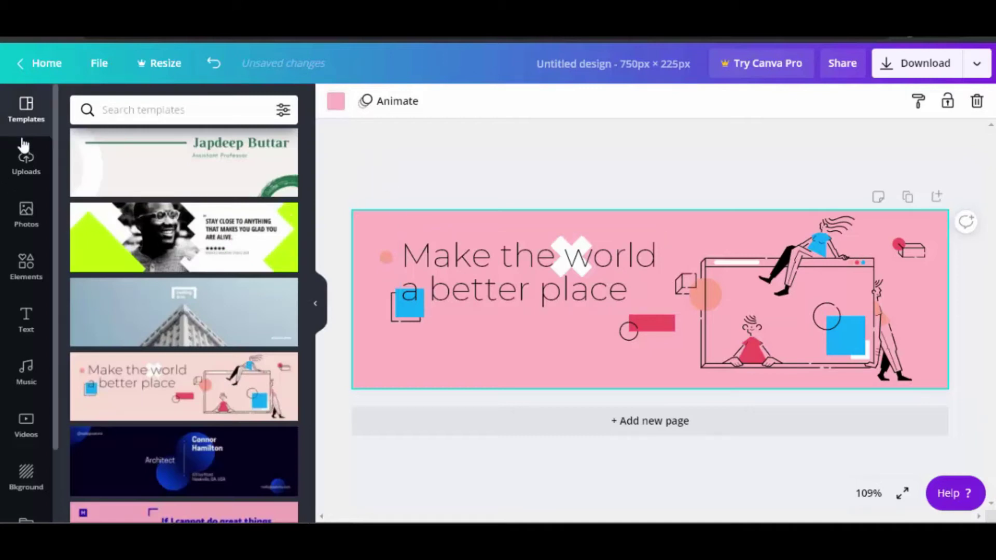
Upload the motorcycle image 56303_000_5421 from the computer's Desktop folder
{"action": "left_click", "coordinate": [29, 167]}
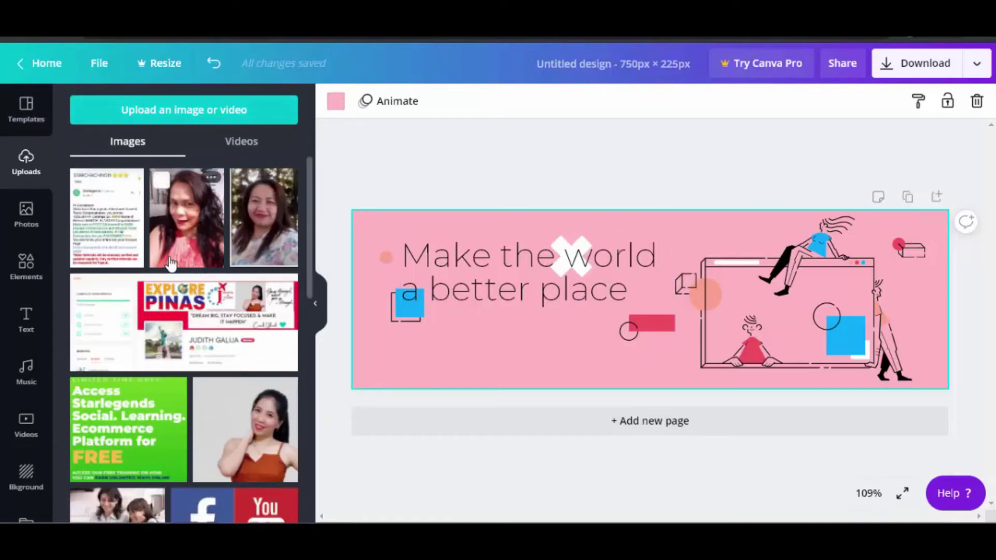
{"action": "left_click", "coordinate": [181, 112]}
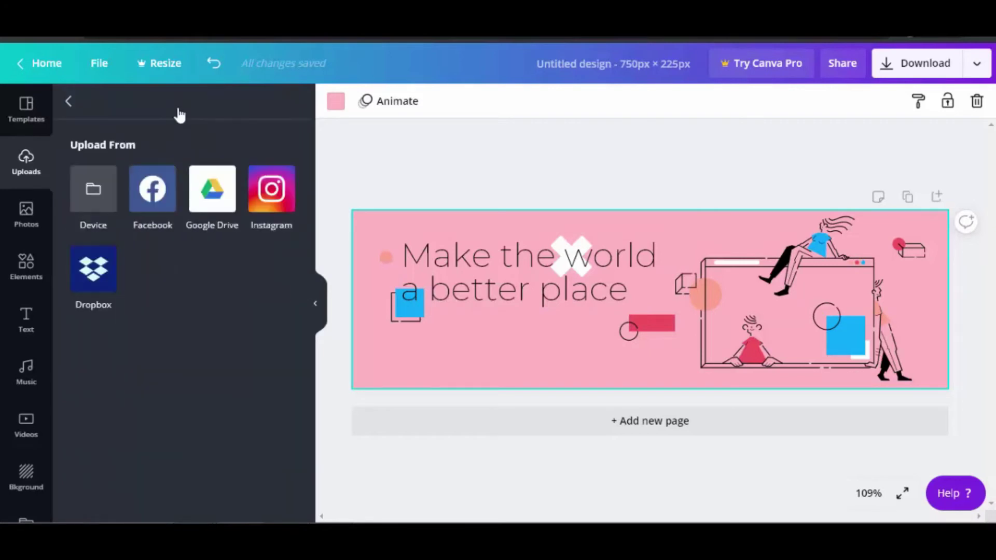
{"action": "left_click", "coordinate": [93, 212]}
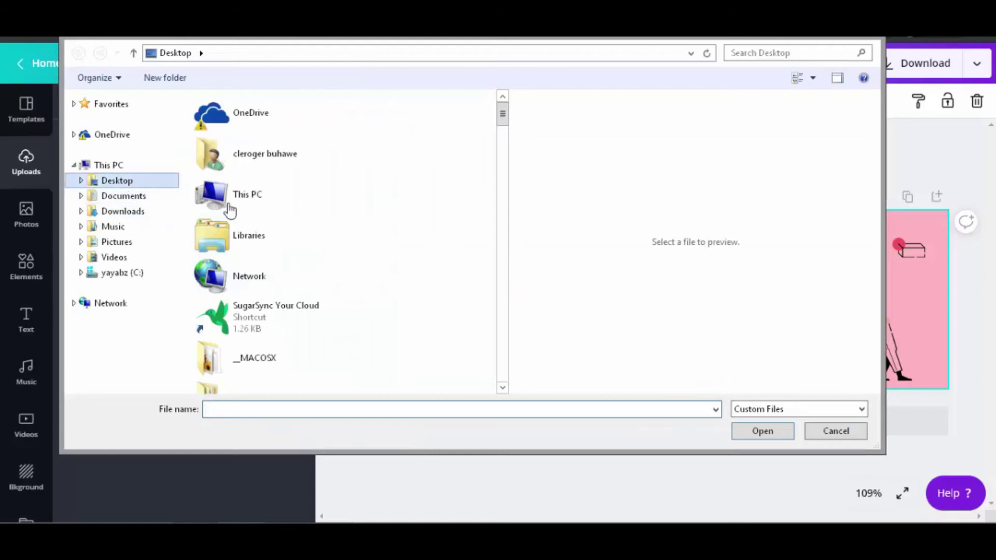
{"action": "left_click_drag", "start_coordinate": [500, 128], "coordinate": [492, 178]}
{"action": "left_click", "coordinate": [438, 264]}
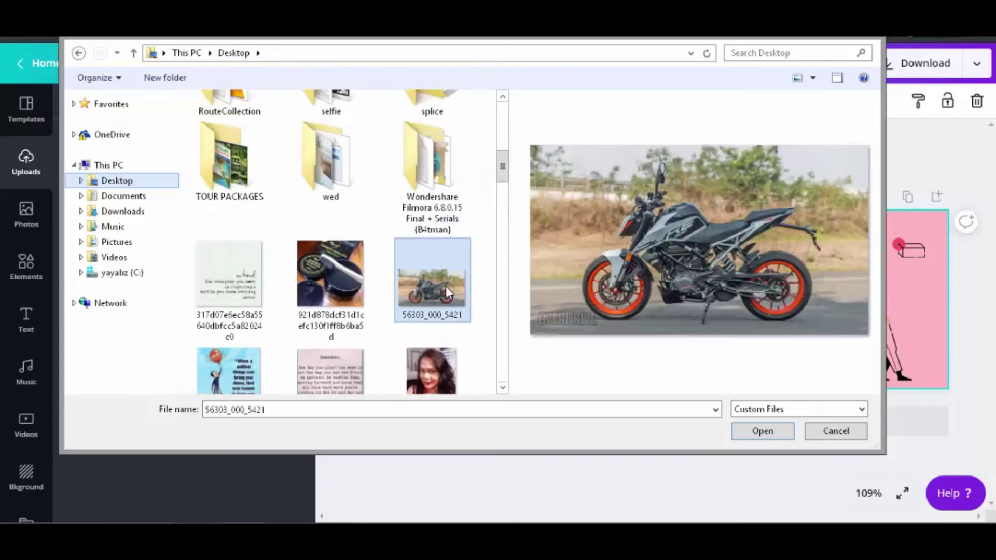
{"action": "left_click", "coordinate": [761, 433]}
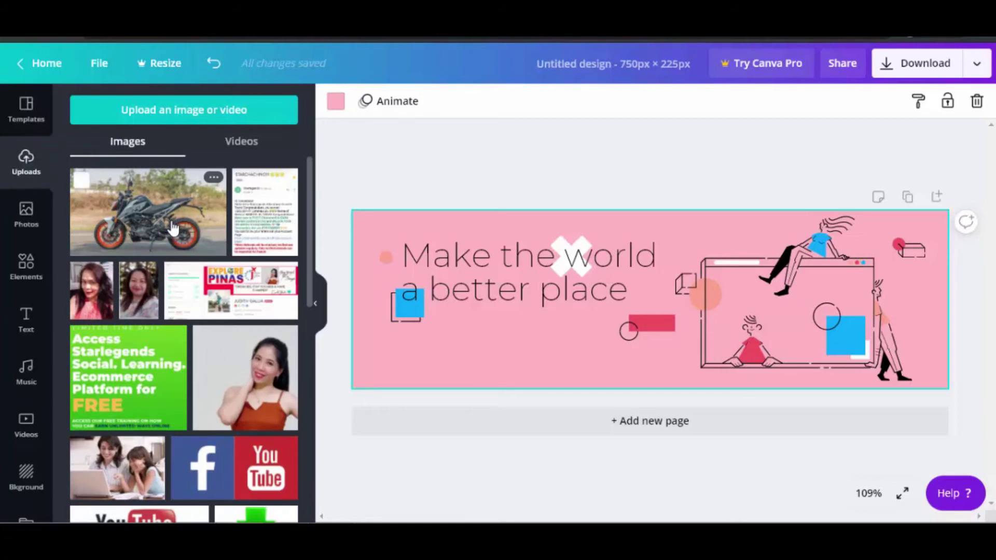
Place the uploaded motorcycle photo on the banner, enlarge it slightly and position it over the illustration on the banner's right side
{"action": "left_click", "coordinate": [164, 220]}
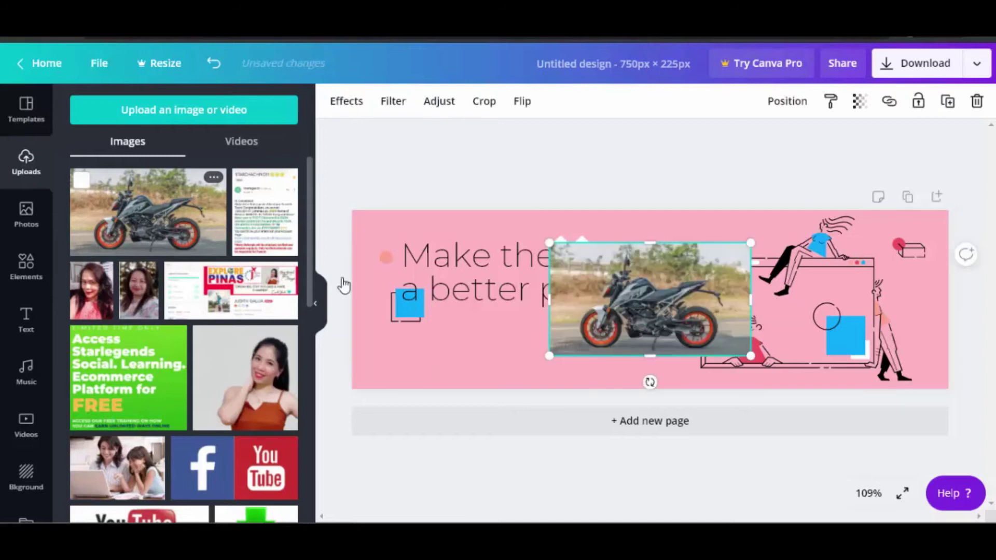
{"action": "left_click_drag", "start_coordinate": [604, 308], "coordinate": [460, 330]}
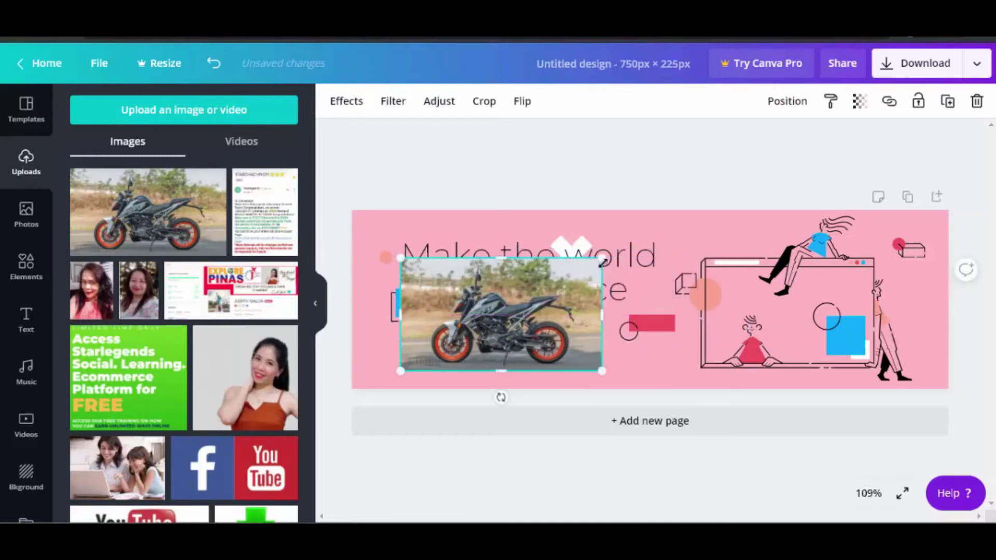
{"action": "left_click_drag", "start_coordinate": [606, 255], "coordinate": [641, 244]}
{"action": "left_click_drag", "start_coordinate": [518, 311], "coordinate": [786, 309]}
Delete the headline text and the small blue square from the banner's left half, shifting the motorcycle photo slightly toward the centre
{"action": "left_click", "coordinate": [488, 298]}
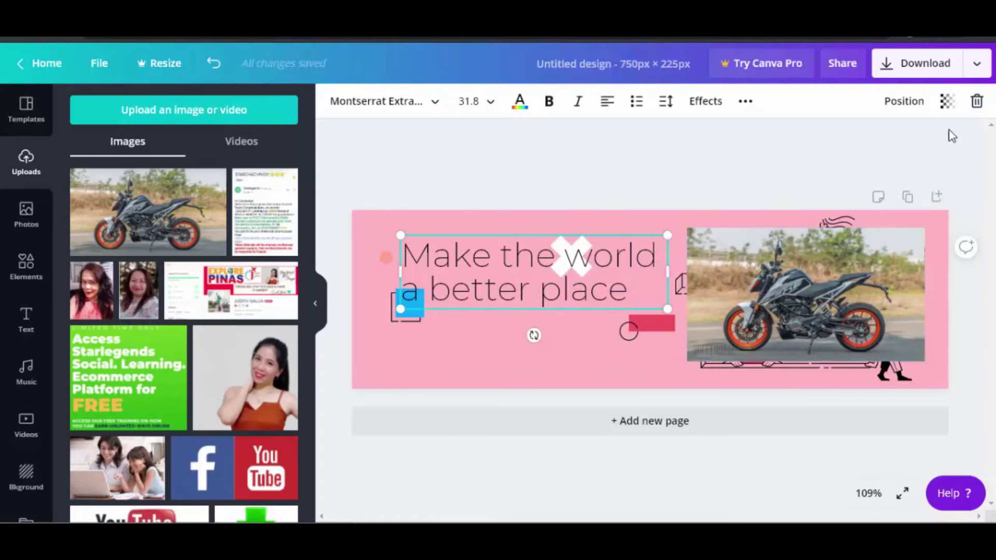
{"action": "left_click", "coordinate": [977, 101]}
{"action": "left_click_drag", "start_coordinate": [773, 297], "coordinate": [705, 305]}
{"action": "left_click", "coordinate": [405, 302]}
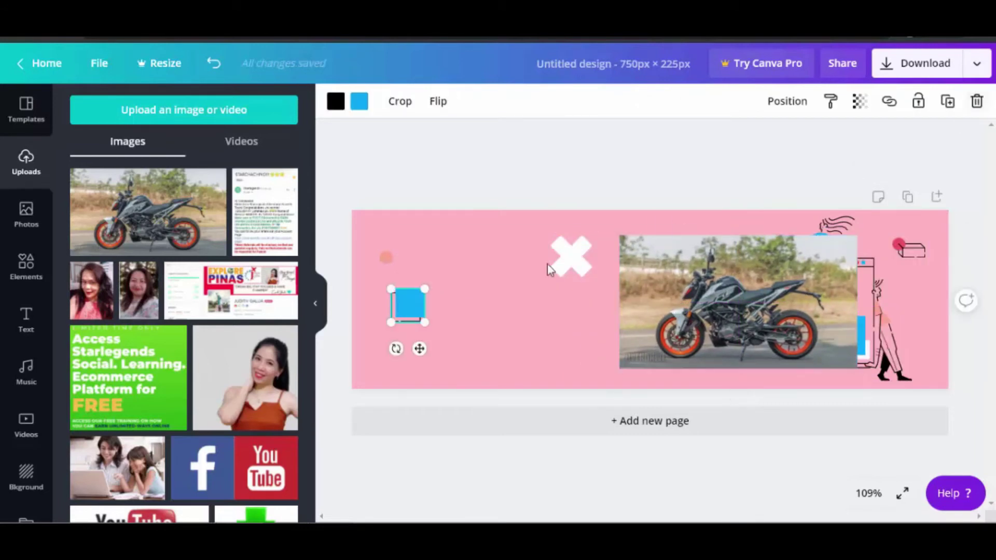
{"action": "left_click", "coordinate": [977, 102]}
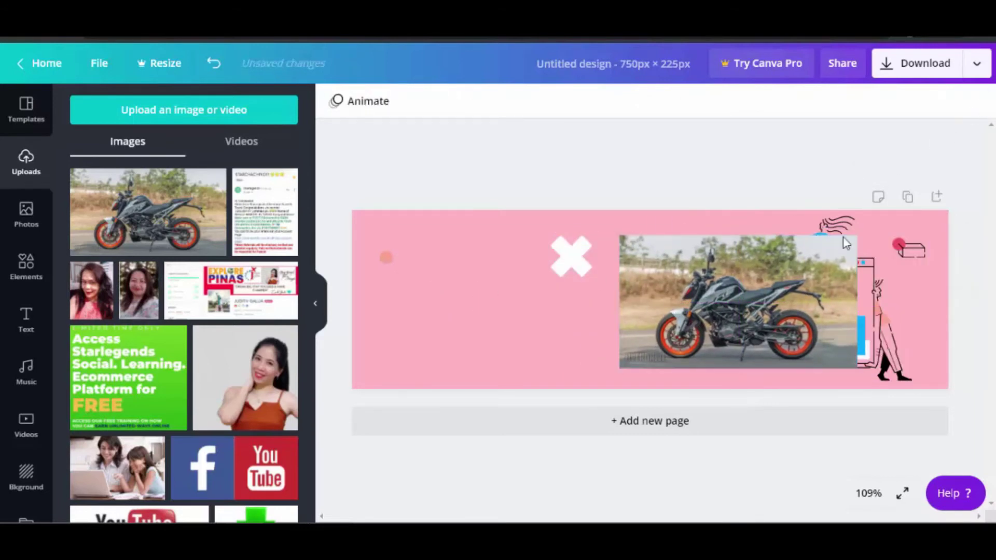
Move the motorcycle photo to the banner's left half and enlarge it to nearly the banner's height
{"action": "left_click_drag", "start_coordinate": [744, 300], "coordinate": [531, 307]}
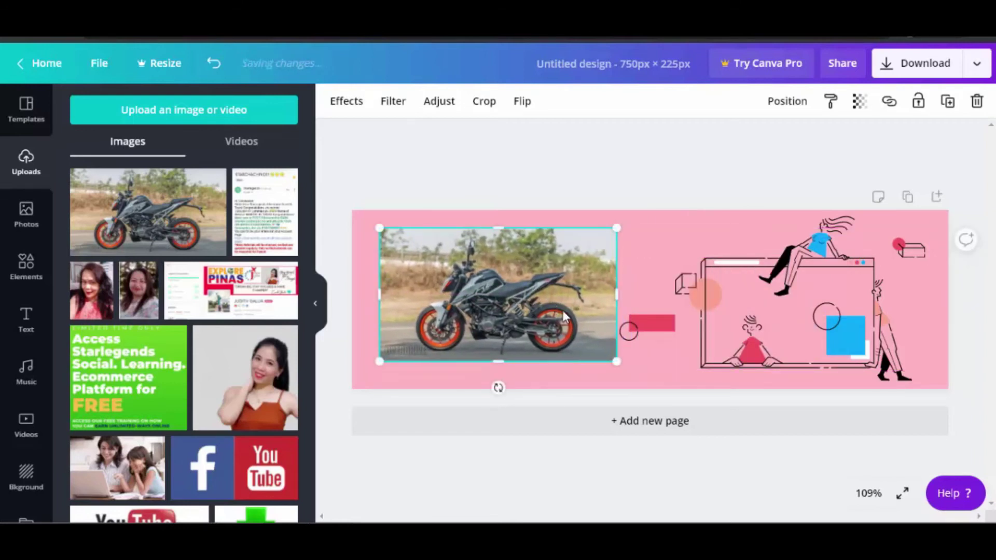
{"action": "left_click_drag", "start_coordinate": [617, 362], "coordinate": [639, 382]}
{"action": "left_click_drag", "start_coordinate": [581, 326], "coordinate": [573, 328]}
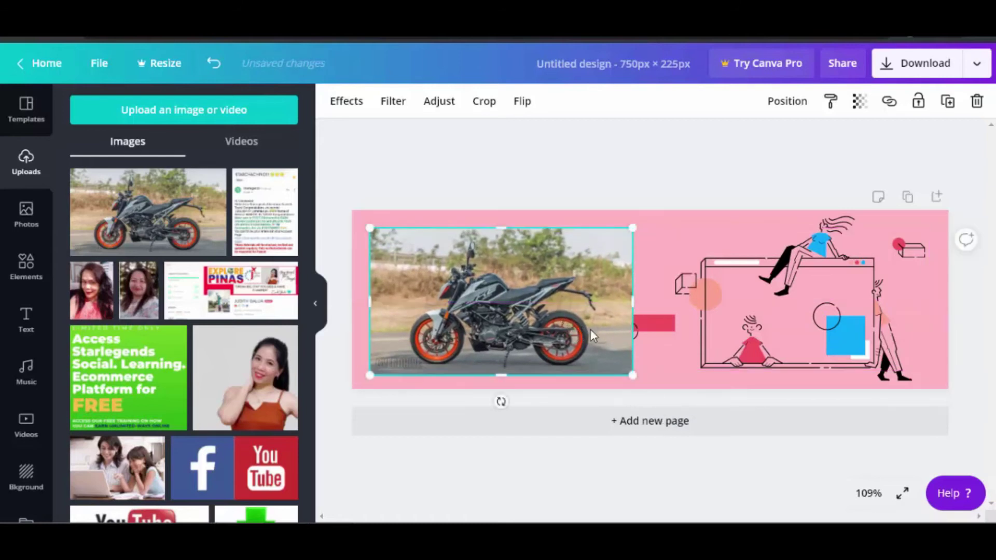
{"action": "left_click_drag", "start_coordinate": [527, 318], "coordinate": [538, 319]}
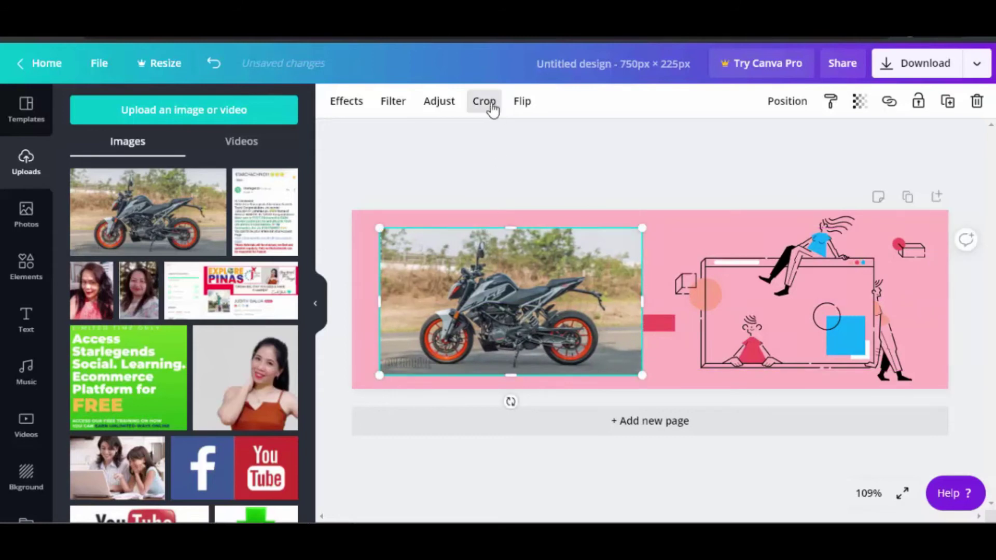
Crop the motorcycle photo's left, top and right margins closer to the bike and shift it toward the banner's left edge
{"action": "double_click", "coordinate": [469, 265]}
{"action": "left_click_drag", "start_coordinate": [379, 229], "coordinate": [394, 234]}
{"action": "left_click_drag", "start_coordinate": [641, 234], "coordinate": [612, 243]}
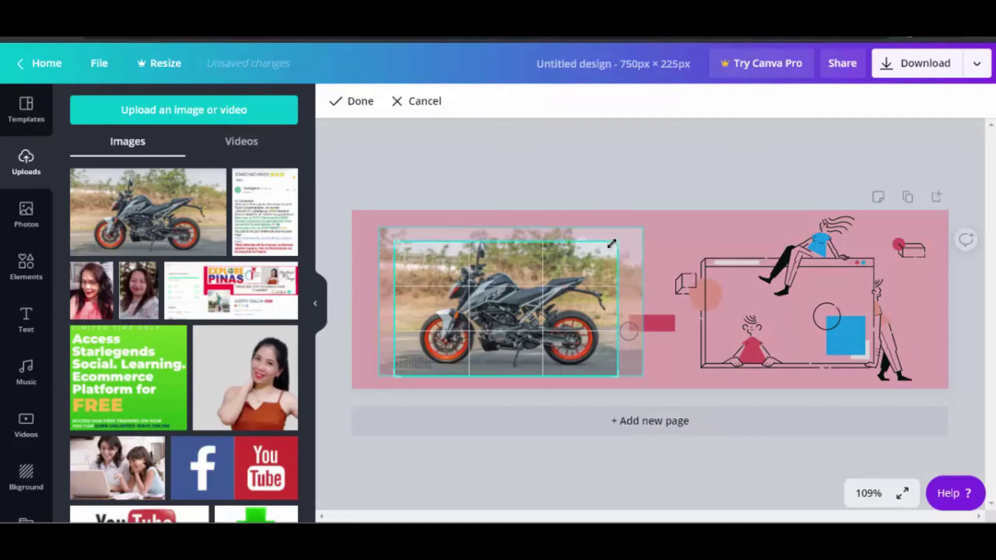
{"action": "left_click", "coordinate": [361, 104]}
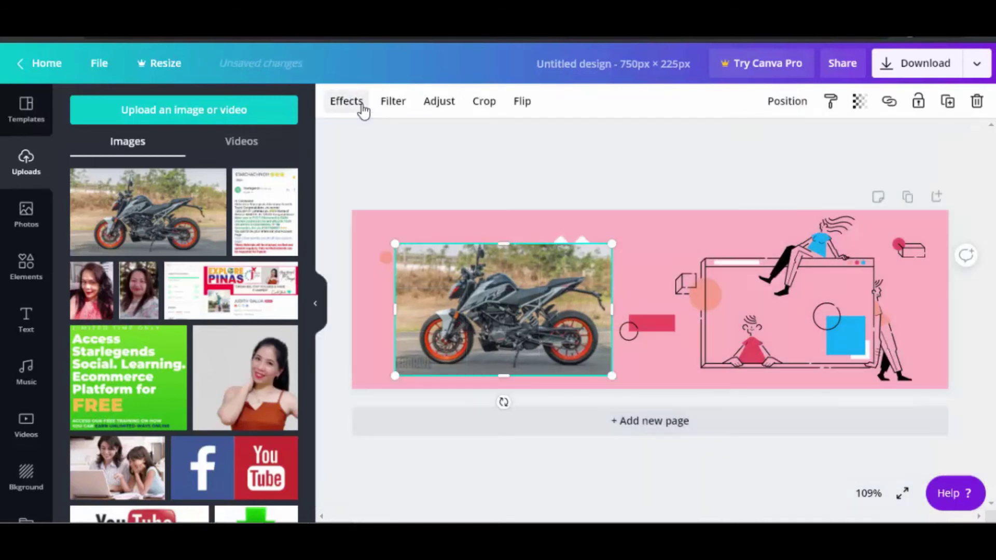
{"action": "left_click_drag", "start_coordinate": [580, 315], "coordinate": [552, 310]}
Examine the effects, filter and adjustment options for the motorcycle photo, cancelling without applying any
{"action": "left_click", "coordinate": [342, 103]}
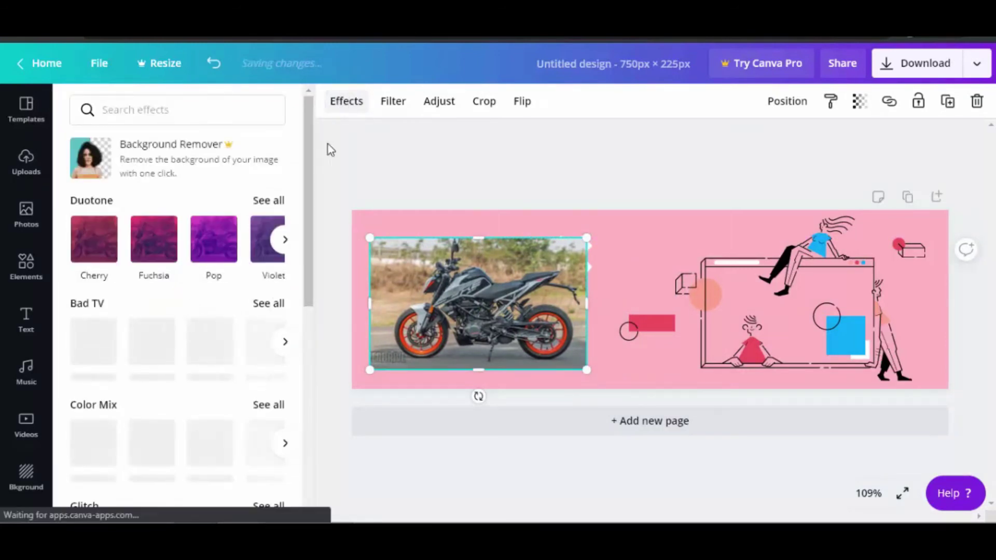
{"action": "left_click", "coordinate": [402, 107]}
{"action": "left_click", "coordinate": [435, 106]}
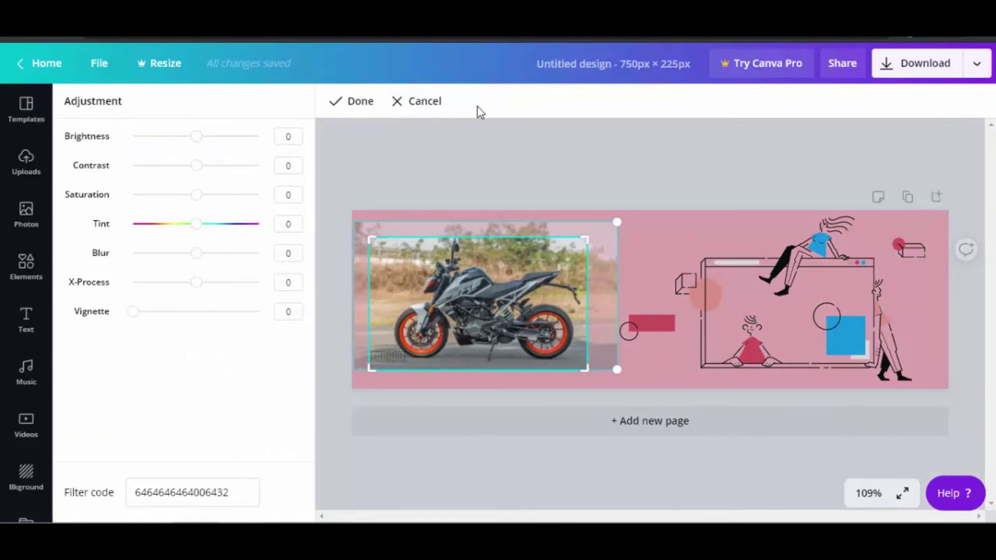
{"action": "left_click", "coordinate": [418, 102]}
{"action": "left_click", "coordinate": [387, 179]}
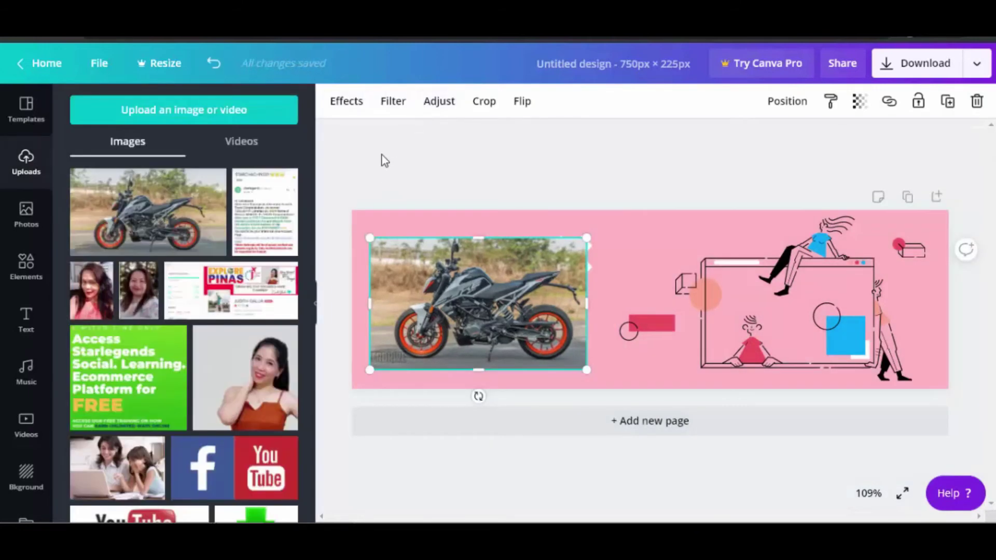
Add the free stock photo of the woman with a mug and laptop over the motorcycle photo on the banner's left half
{"action": "left_click", "coordinate": [27, 223]}
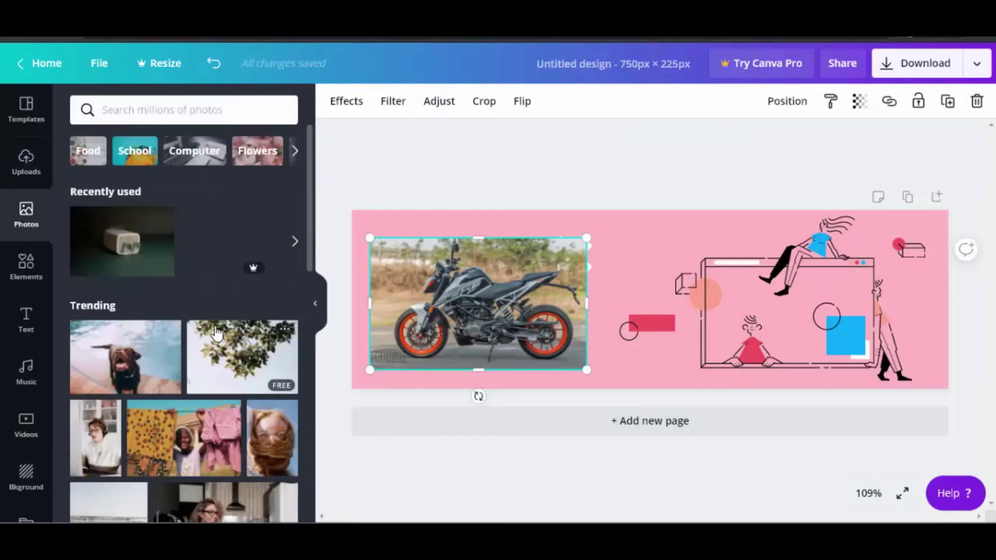
{"action": "scroll", "coordinate": [220, 343], "scroll_direction": "down", "scroll_amount": 5}
{"action": "scroll", "coordinate": [216, 332], "scroll_direction": "down", "scroll_amount": 3}
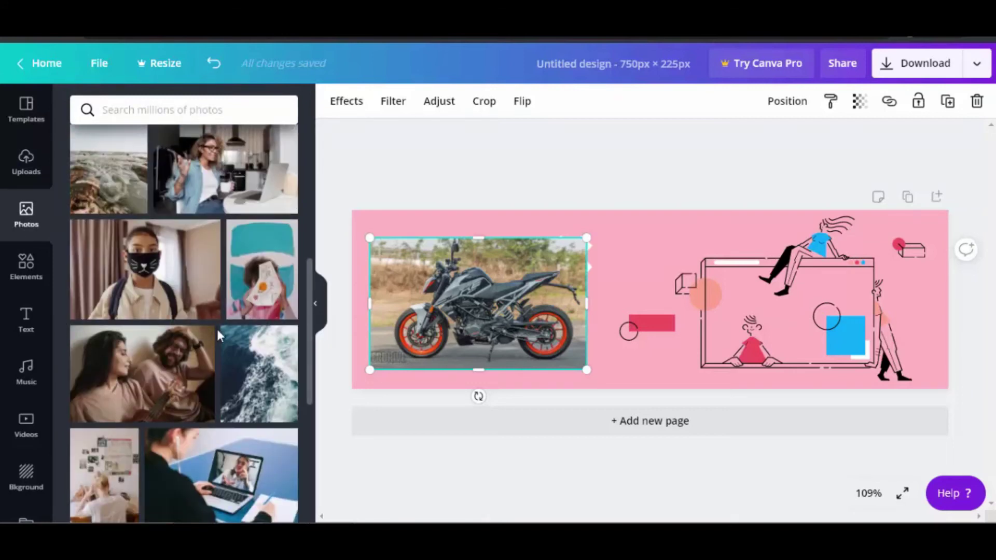
{"action": "scroll", "coordinate": [216, 327], "scroll_direction": "down", "scroll_amount": 4}
{"action": "scroll", "coordinate": [218, 319], "scroll_direction": "up", "scroll_amount": 7}
{"action": "left_click_drag", "start_coordinate": [218, 312], "coordinate": [454, 319]}
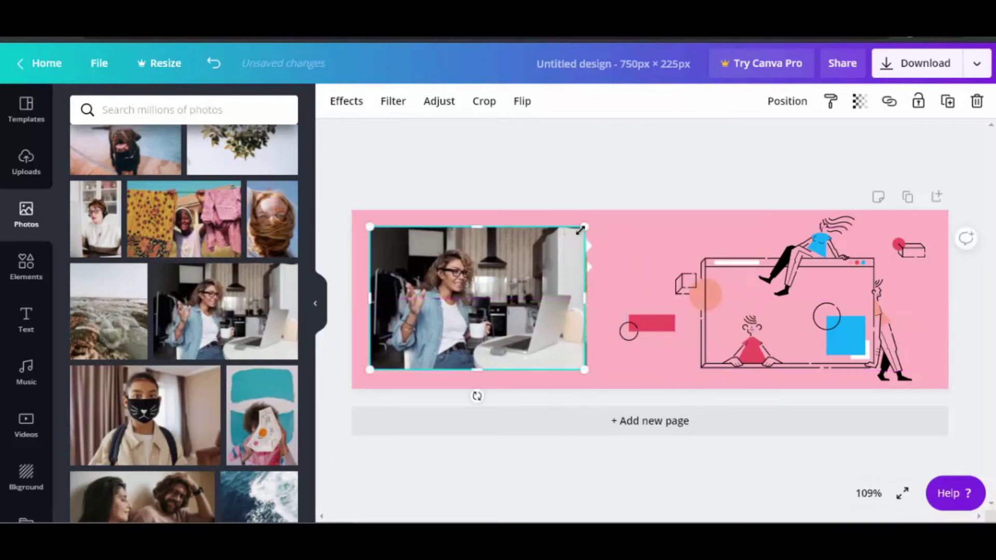
{"action": "mouse_move", "coordinate": [493, 316]}
{"action": "left_mouse_down"}
{"action": "mouse_move", "coordinate": [501, 311]}
{"action": "mouse_move", "coordinate": [488, 315]}
{"action": "left_mouse_up"}
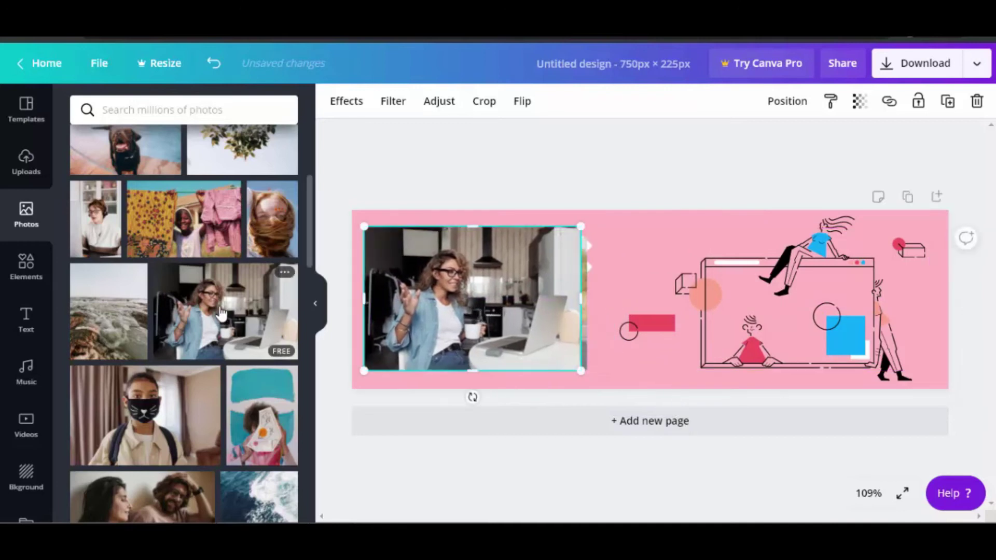
Look through more stock photos and the Elements library's lines, shapes, frames and stickers
{"action": "scroll", "coordinate": [213, 317], "scroll_direction": "down", "scroll_amount": 3}
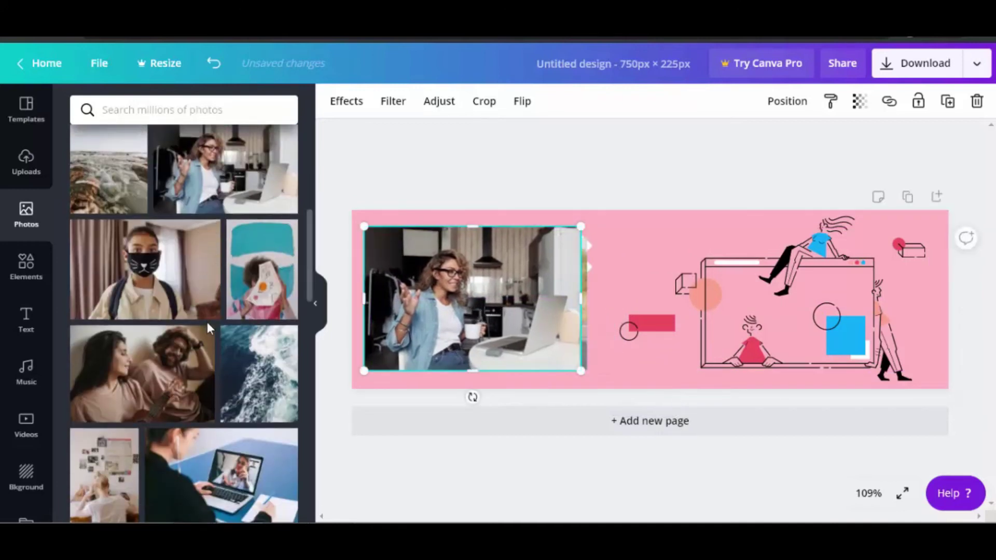
{"action": "scroll", "coordinate": [277, 285], "scroll_direction": "down", "scroll_amount": 6}
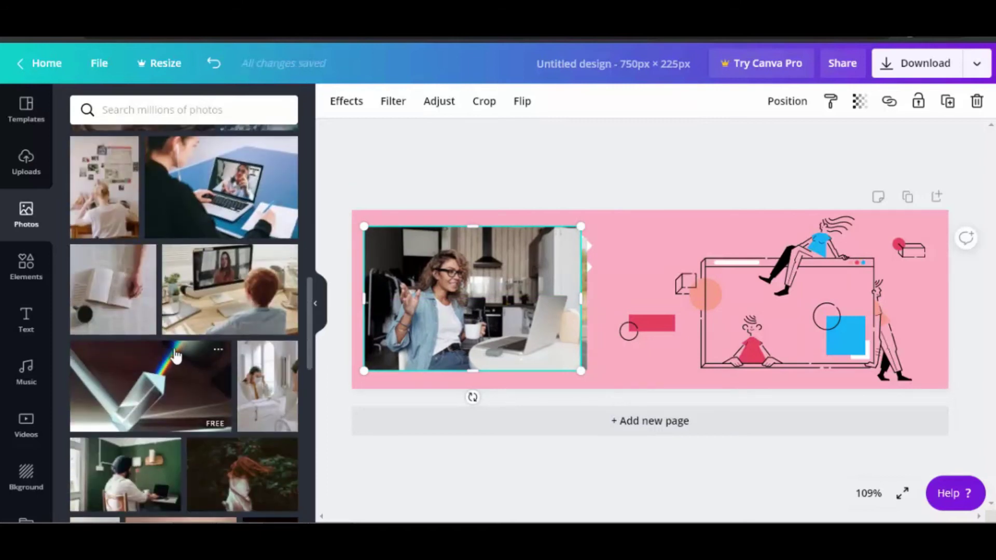
{"action": "mouse_move", "coordinate": [211, 358]}
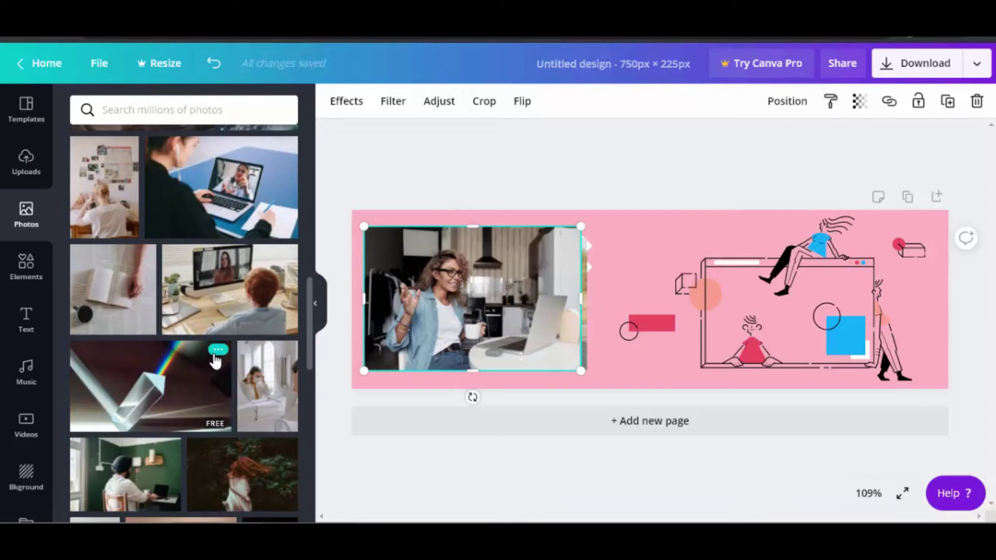
{"action": "left_click", "coordinate": [26, 266]}
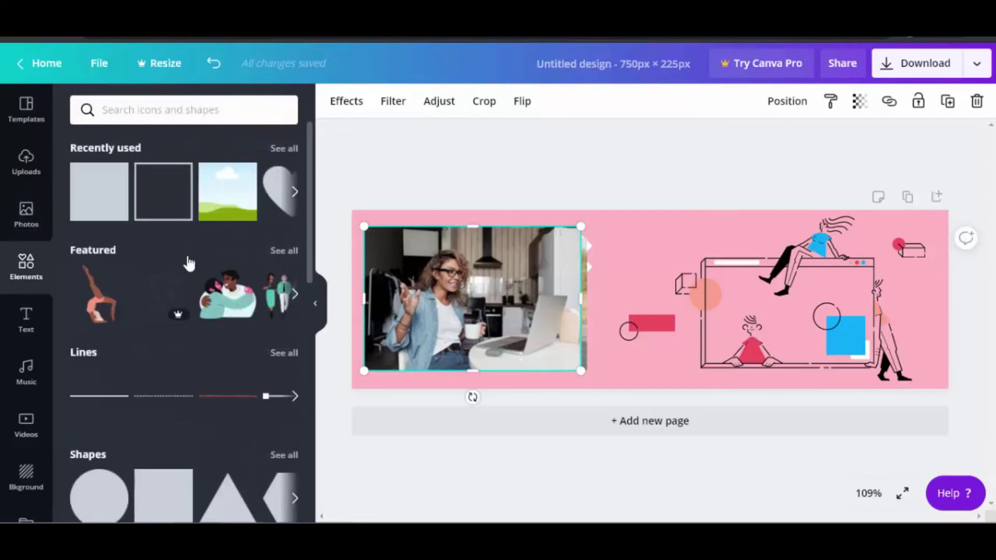
{"action": "scroll", "coordinate": [214, 220], "scroll_direction": "down", "scroll_amount": 3}
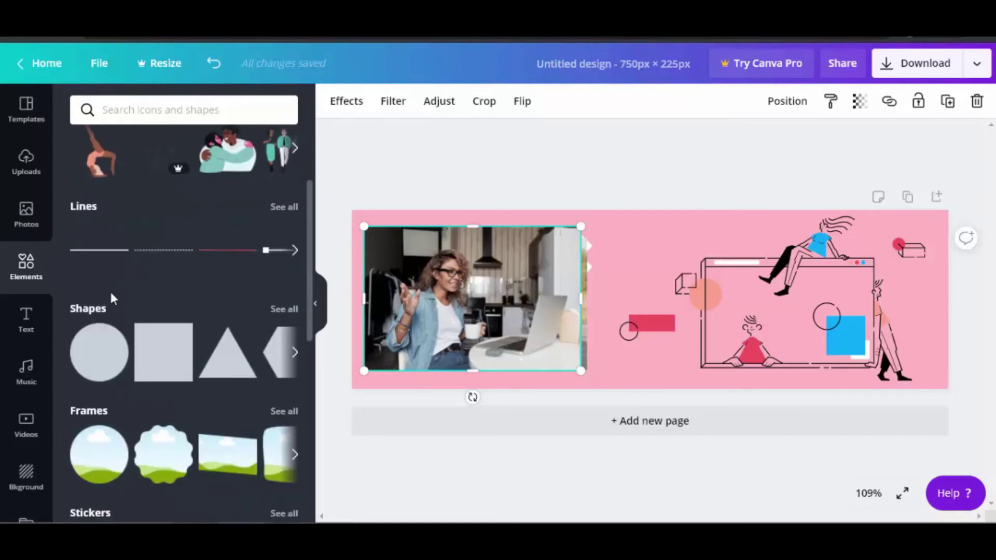
{"action": "scroll", "coordinate": [176, 291], "scroll_direction": "down", "scroll_amount": 3}
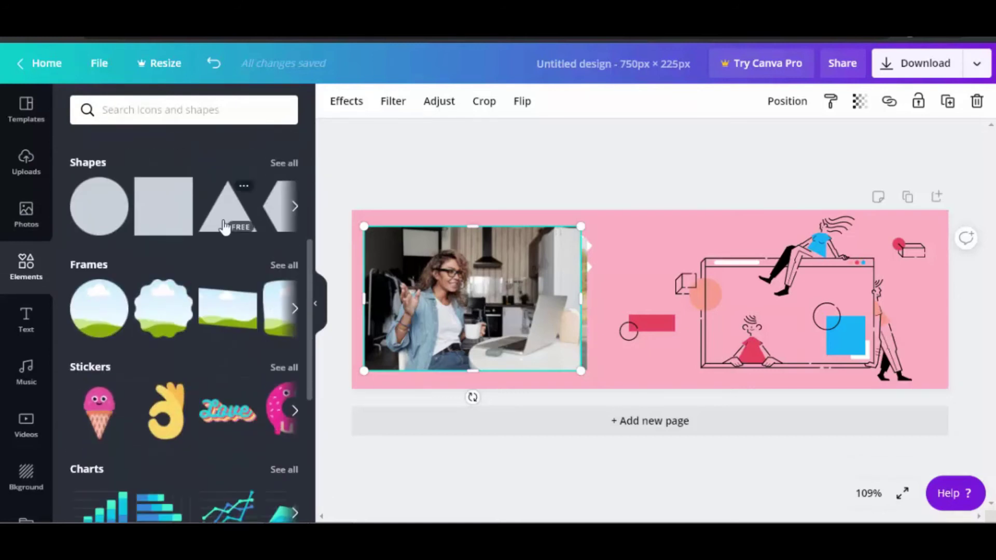
{"action": "scroll", "coordinate": [217, 253], "scroll_direction": "down", "scroll_amount": 4}
{"action": "scroll", "coordinate": [222, 288], "scroll_direction": "up", "scroll_amount": 10}
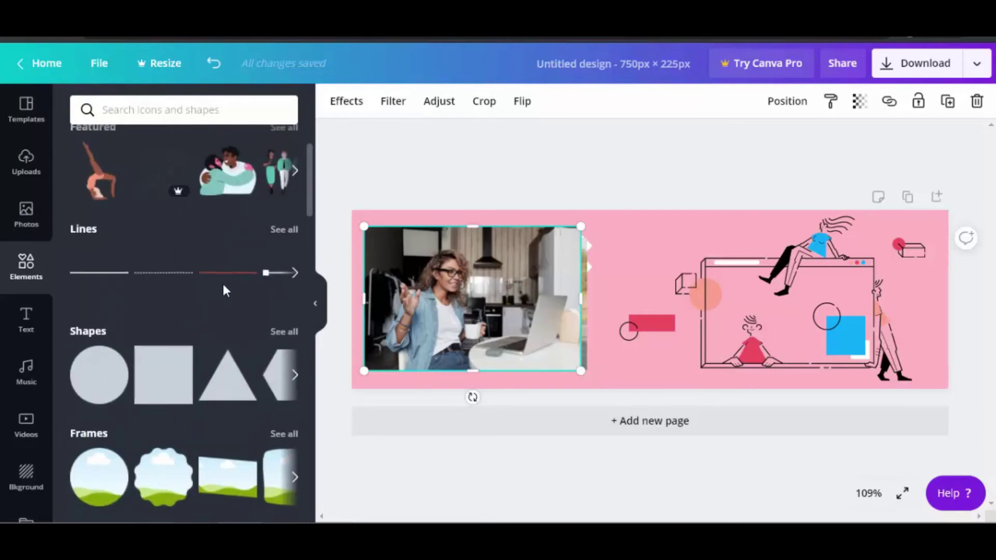
{"action": "scroll", "coordinate": [223, 288], "scroll_direction": "down", "scroll_amount": 5}
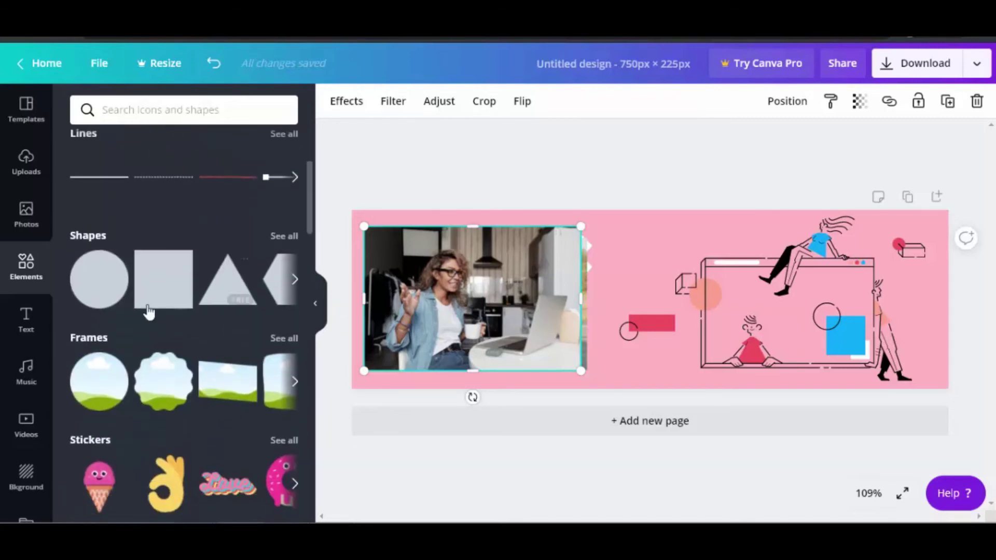
Add a circle and a square shape to the middle of the banner, with the circle offset toward the upper right
{"action": "left_click", "coordinate": [124, 282]}
{"action": "left_click_drag", "start_coordinate": [662, 297], "coordinate": [726, 260]}
{"action": "left_click", "coordinate": [190, 292]}
Add a circular photo frame over the illustration on the banner's right half
{"action": "scroll", "coordinate": [192, 347], "scroll_direction": "up", "scroll_amount": 4}
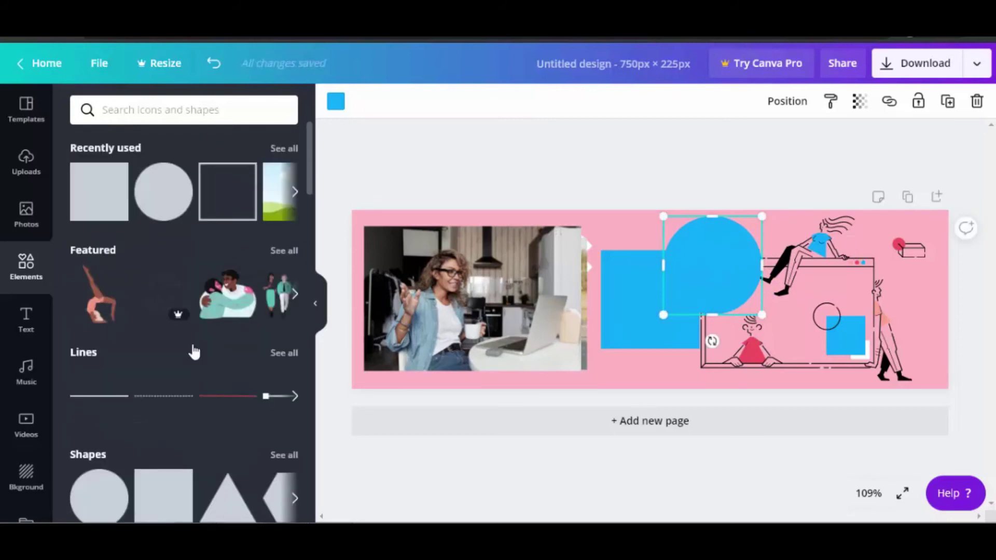
{"action": "scroll", "coordinate": [195, 347], "scroll_direction": "down", "scroll_amount": 8}
{"action": "scroll", "coordinate": [196, 353], "scroll_direction": "up", "scroll_amount": 2}
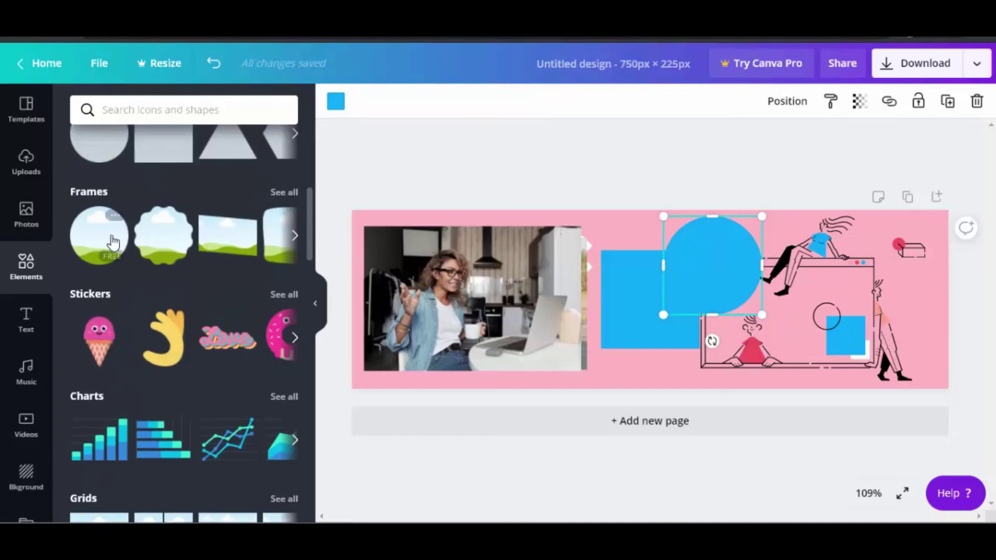
{"action": "left_click_drag", "start_coordinate": [109, 242], "coordinate": [746, 292]}
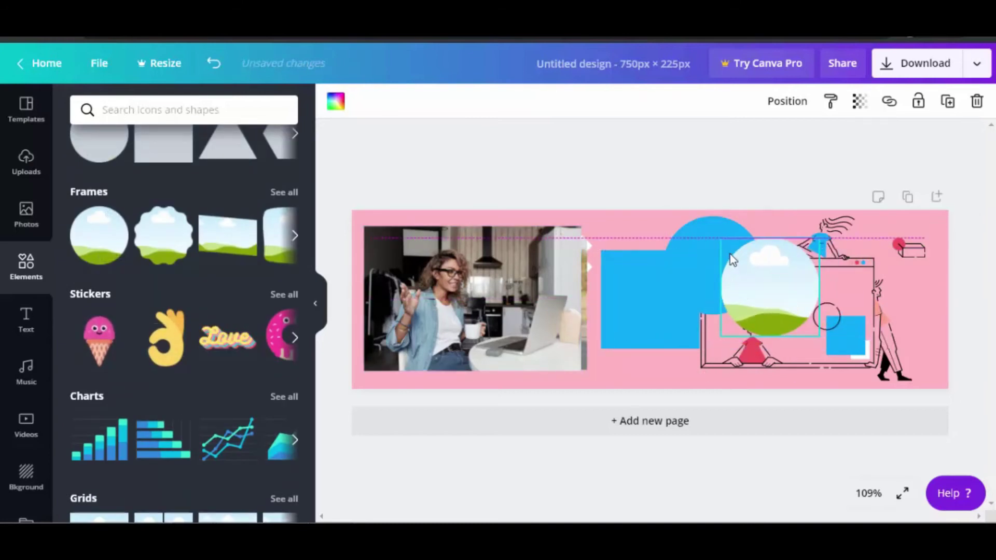
Delete the blue circle and the large blue square shapes from the middle of the banner
{"action": "left_click", "coordinate": [713, 254]}
{"action": "left_click", "coordinate": [976, 102]}
{"action": "left_click", "coordinate": [690, 274]}
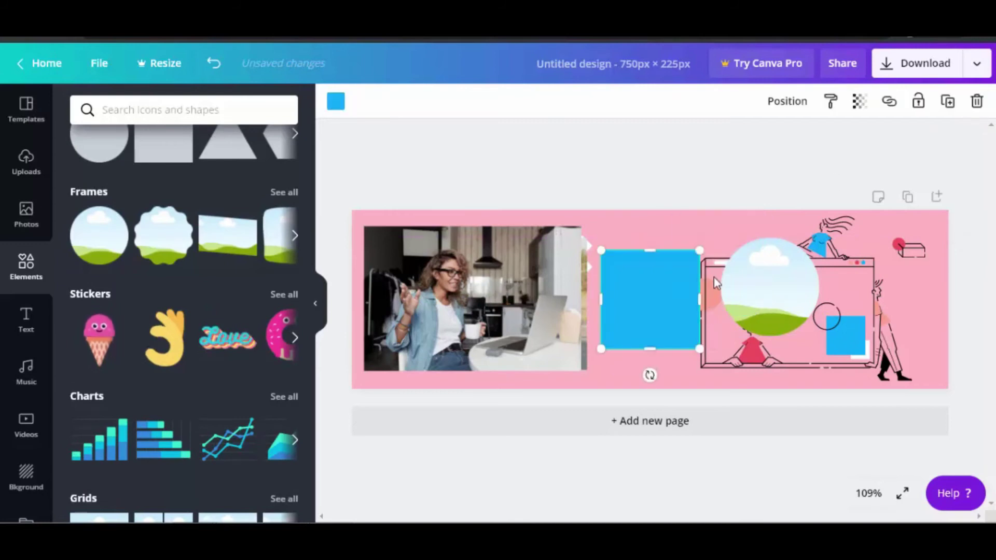
{"action": "left_click", "coordinate": [975, 104]}
Move the circular frame beside the woman's photo, fill it with that photo, and delete the motorcycle photo
{"action": "left_click_drag", "start_coordinate": [723, 291], "coordinate": [611, 278]}
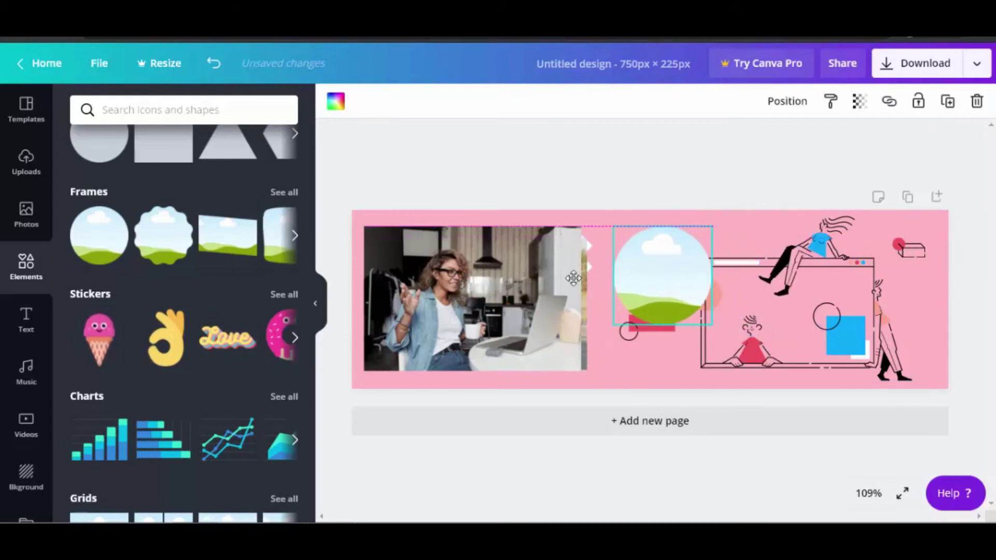
{"action": "left_click", "coordinate": [466, 319]}
{"action": "left_click_drag", "start_coordinate": [466, 319], "coordinate": [656, 280]}
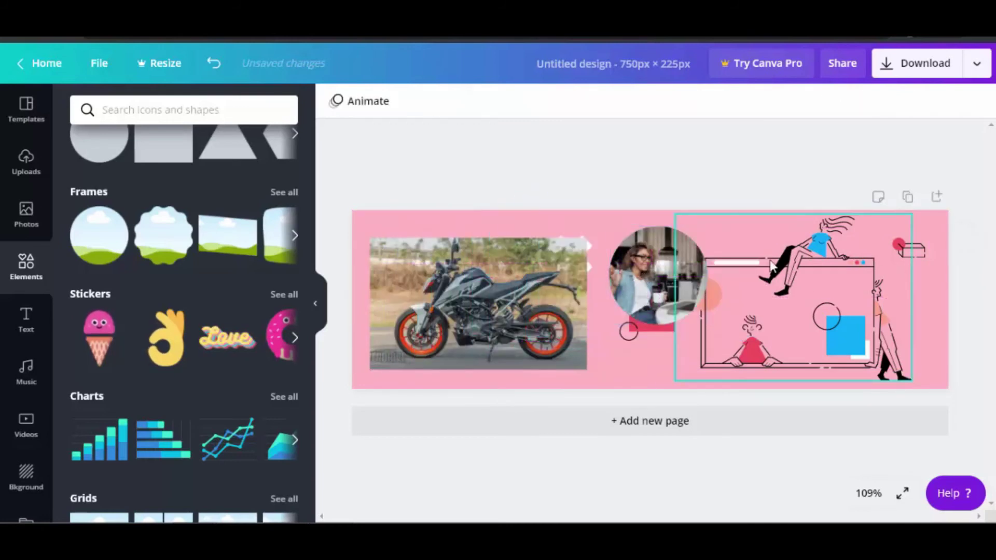
{"action": "left_click", "coordinate": [477, 304]}
{"action": "left_click", "coordinate": [975, 104]}
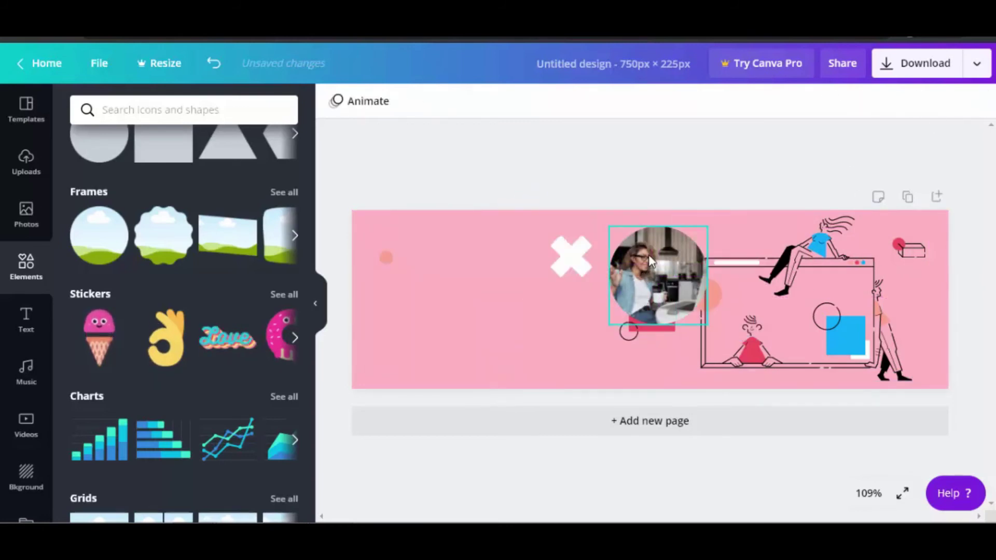
Move the circular framed photo to the banner's left end and enlarge it to nearly the banner's height
{"action": "left_click_drag", "start_coordinate": [651, 262], "coordinate": [421, 265]}
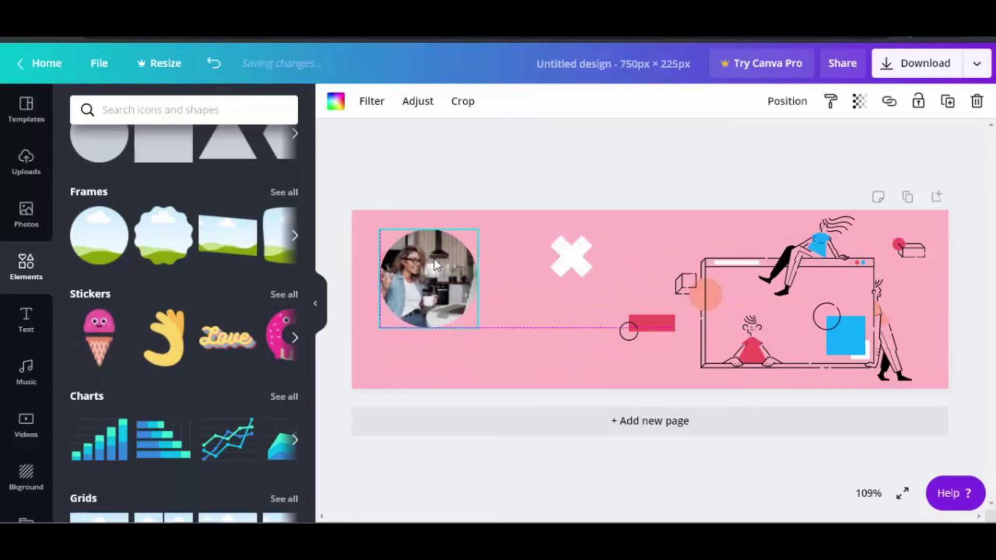
{"action": "left_click_drag", "start_coordinate": [478, 328], "coordinate": [538, 387]}
{"action": "left_click_drag", "start_coordinate": [435, 297], "coordinate": [413, 285]}
Add an enlarged scalloped frame at the middle of the banner, then shrink the circular framed photo slightly and reposition it beside the frame
{"action": "left_click_drag", "start_coordinate": [195, 244], "coordinate": [589, 281]}
{"action": "left_click_drag", "start_coordinate": [650, 325], "coordinate": [680, 356]}
{"action": "mouse_move", "coordinate": [453, 290]}
{"action": "left_mouse_down"}
{"action": "mouse_move", "coordinate": [612, 289]}
{"action": "mouse_move", "coordinate": [460, 292]}
{"action": "left_mouse_up"}
{"action": "left_click_drag", "start_coordinate": [522, 220], "coordinate": [498, 244]}
{"action": "left_click_drag", "start_coordinate": [467, 291], "coordinate": [483, 285]}
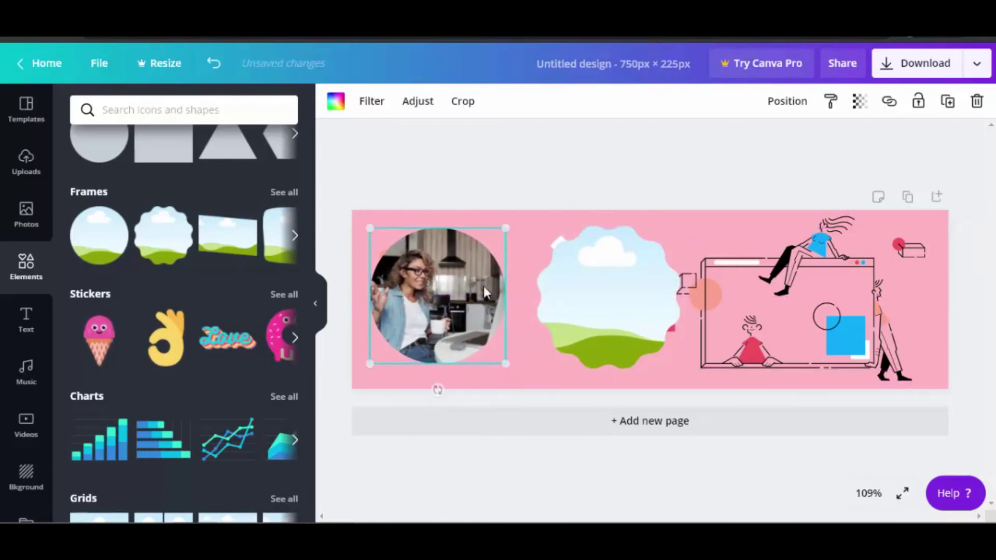
{"action": "scroll", "coordinate": [156, 264], "scroll_direction": "up", "scroll_amount": 5}
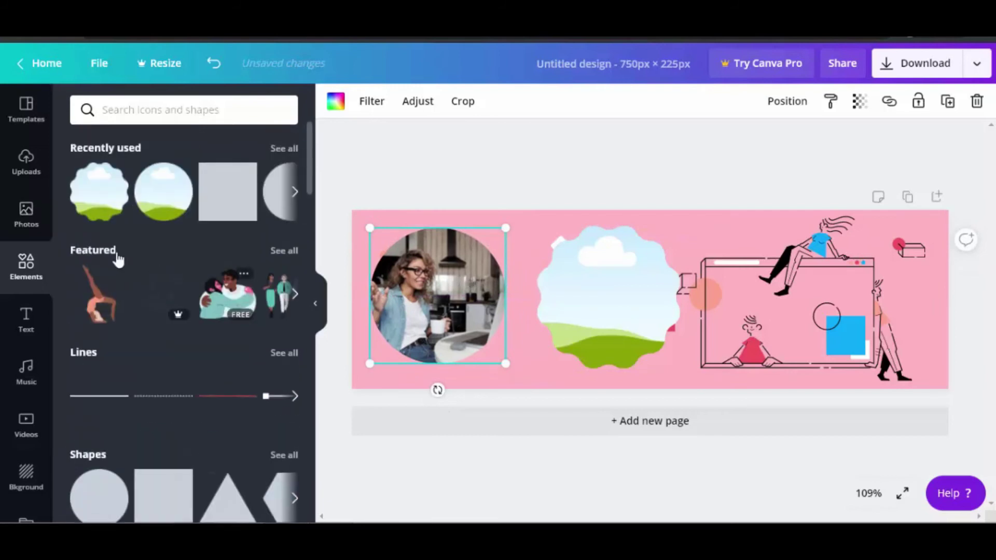
Fill the scalloped frame with the photo of a laptop video call and move it next to the circular photo
{"action": "left_click", "coordinate": [26, 165]}
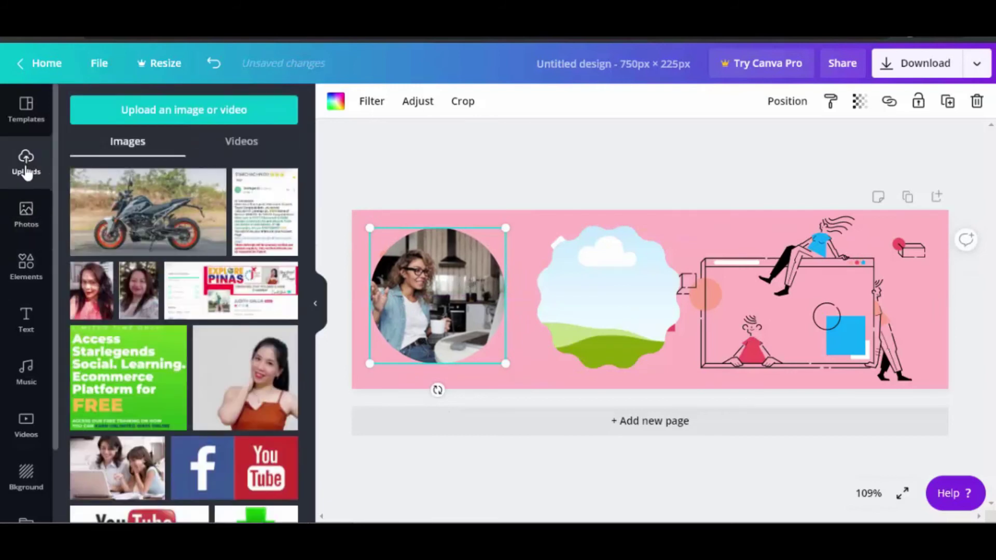
{"action": "left_click", "coordinate": [26, 213]}
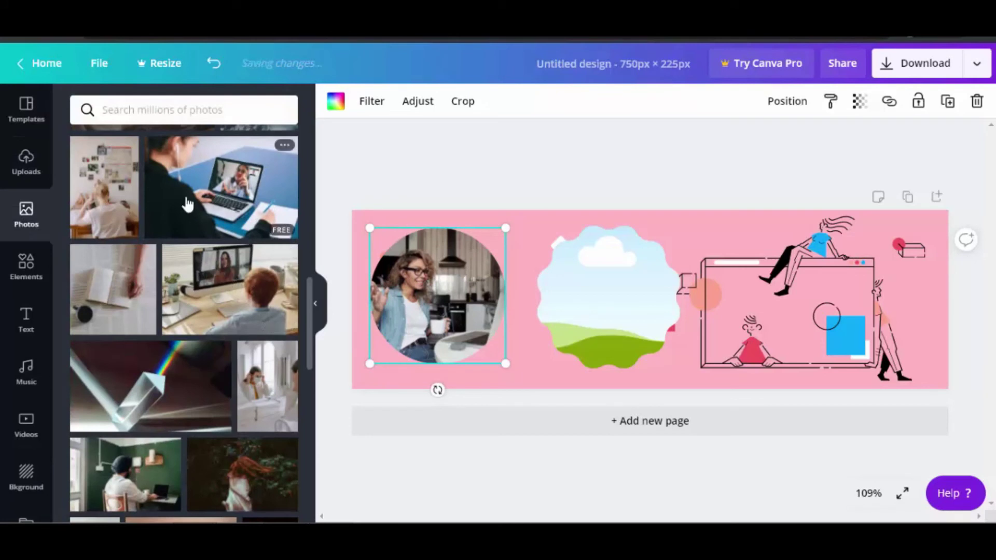
{"action": "left_click_drag", "start_coordinate": [188, 204], "coordinate": [572, 357]}
{"action": "left_click_drag", "start_coordinate": [612, 320], "coordinate": [587, 311]}
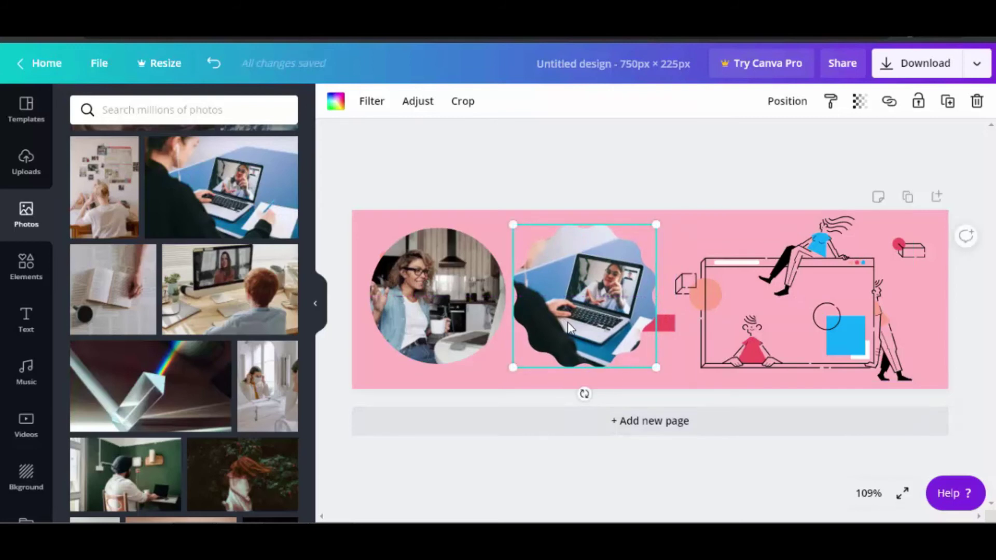
Add a heading reading "travel and tours" below the scalloped photo
{"action": "left_click", "coordinate": [26, 320]}
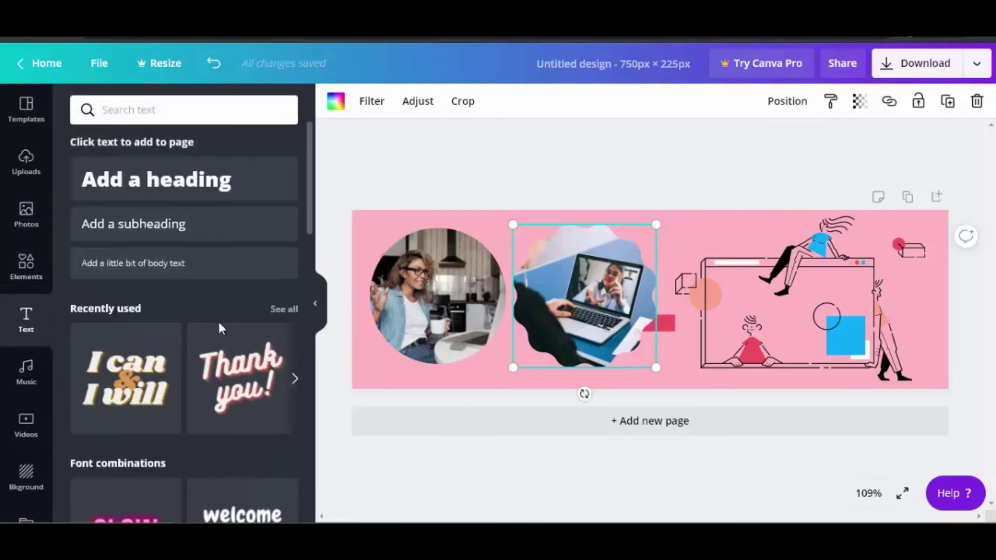
{"action": "left_click", "coordinate": [140, 192]}
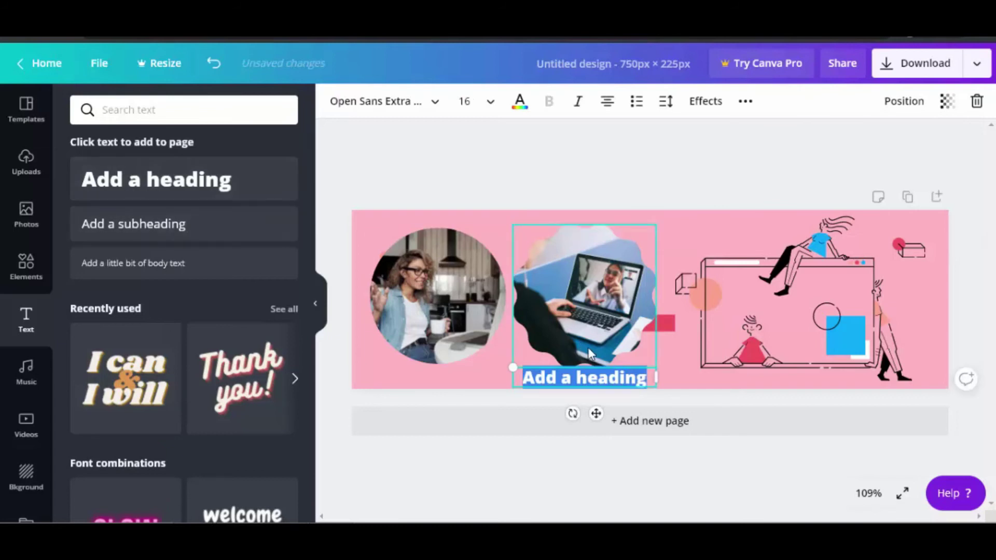
{"action": "type", "text": "iii"}
{"action": "key", "text": "BackSpace"}
{"action": "key", "text": "BackSpace"}
{"action": "key", "text": "BackSpace"}
{"action": "type", "text": "t"}
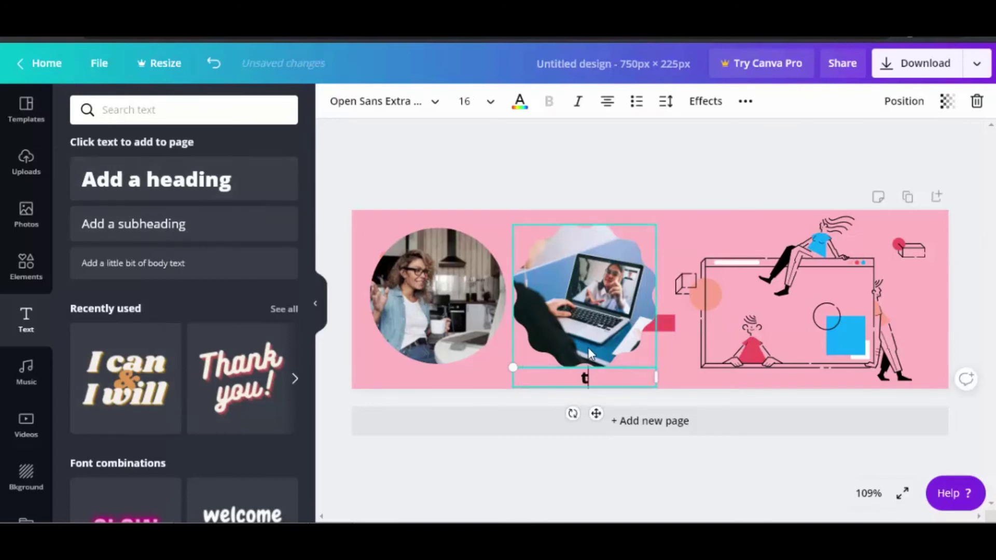
{"action": "type", "text": "ravel"}
{"action": "key", "text": "BackSpace"}
{"action": "key", "text": "BackSpace"}
{"action": "type", "text": "ve"}
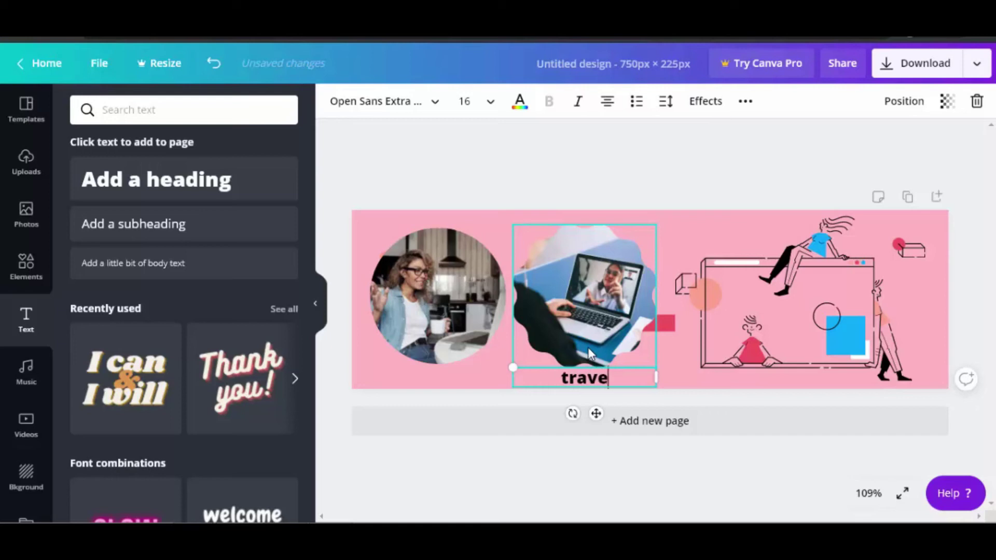
{"action": "type", "text": "l and tours"}
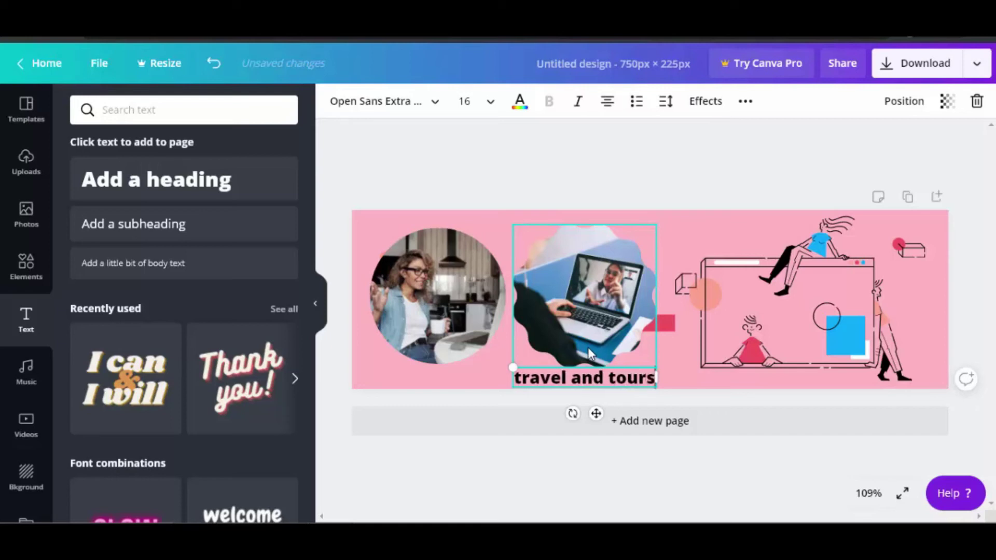
{"action": "left_click", "coordinate": [656, 244]}
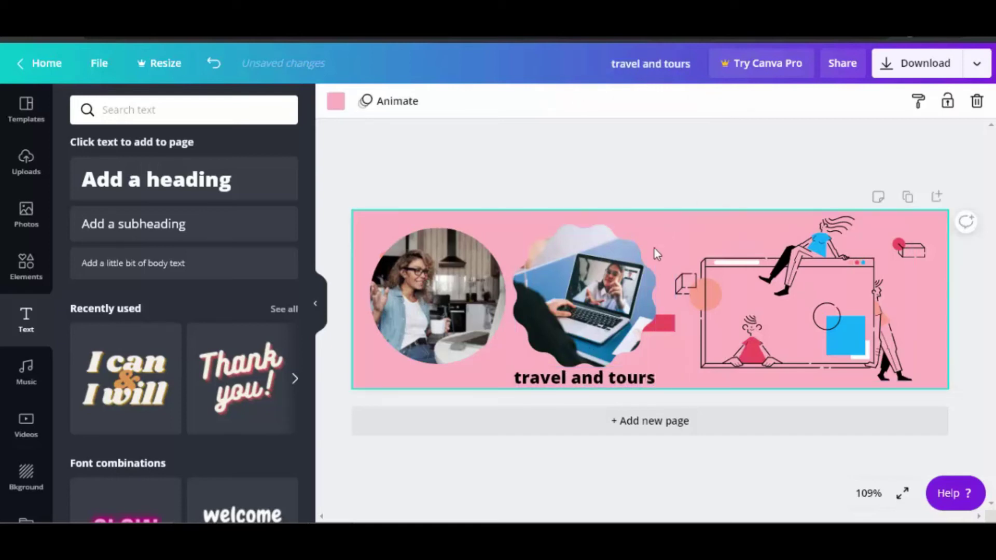
Change the font of the "travel and tours" heading to Glacial Indifference
{"action": "left_click", "coordinate": [561, 388]}
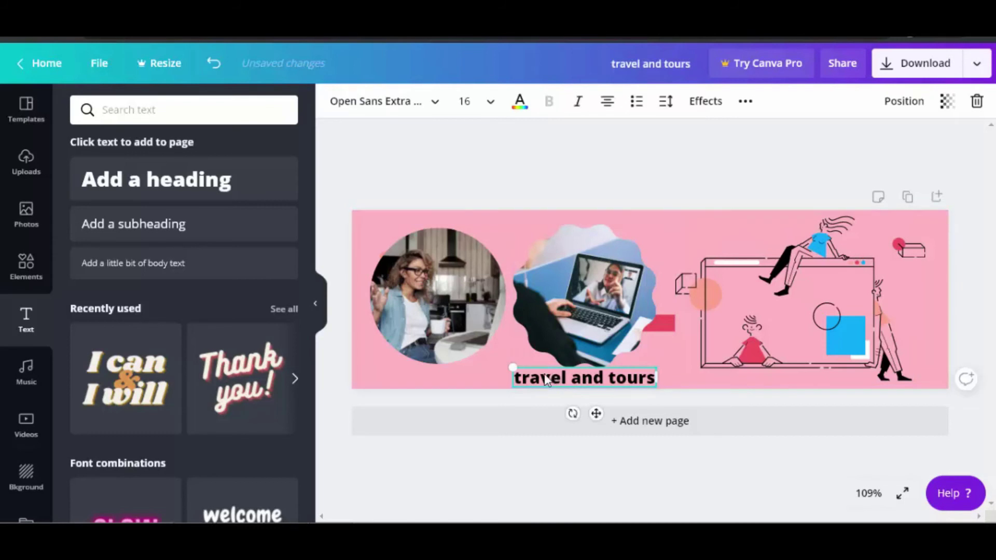
{"action": "key", "text": "Tab"}
{"action": "left_click", "coordinate": [559, 383]}
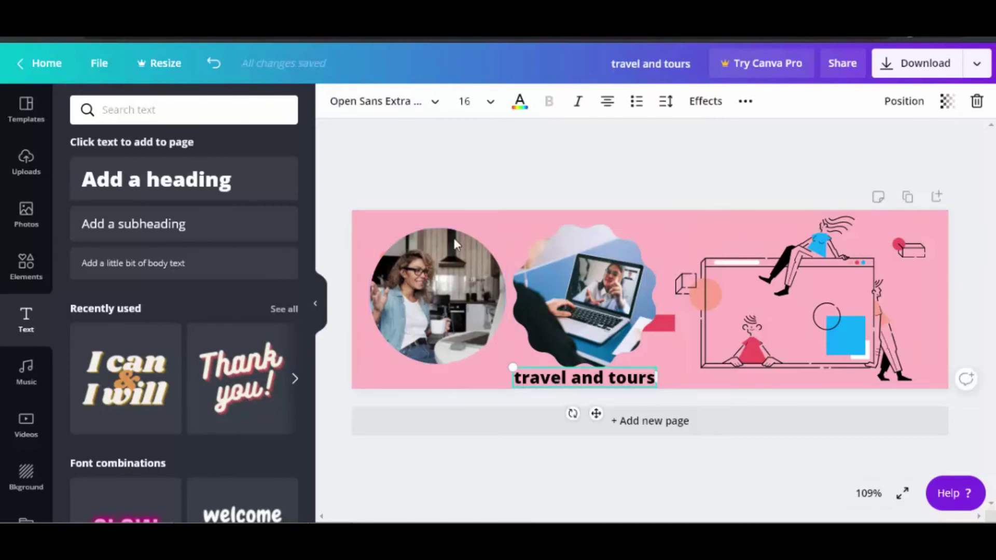
{"action": "left_click", "coordinate": [435, 102]}
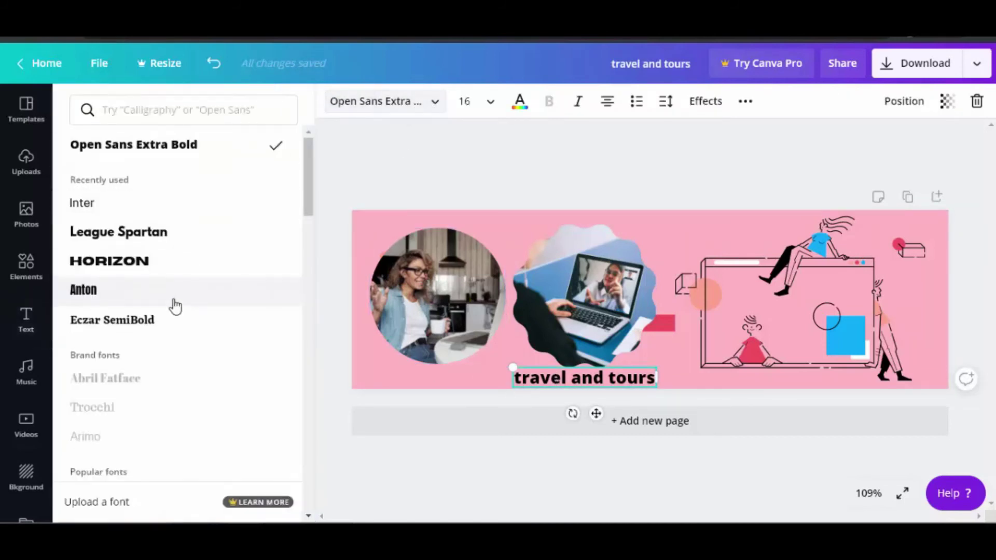
{"action": "scroll", "coordinate": [198, 260], "scroll_direction": "down", "scroll_amount": 6}
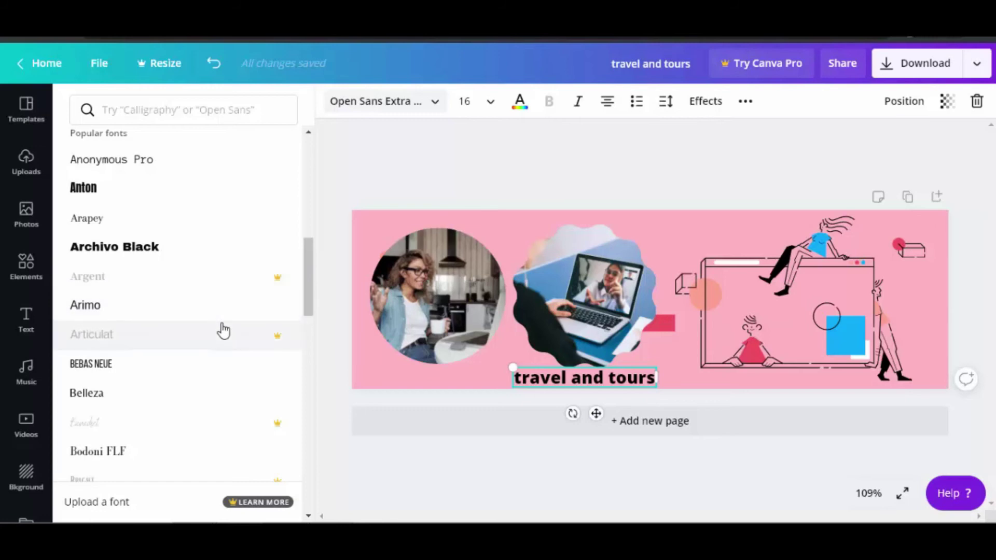
{"action": "scroll", "coordinate": [224, 331], "scroll_direction": "down", "scroll_amount": 3}
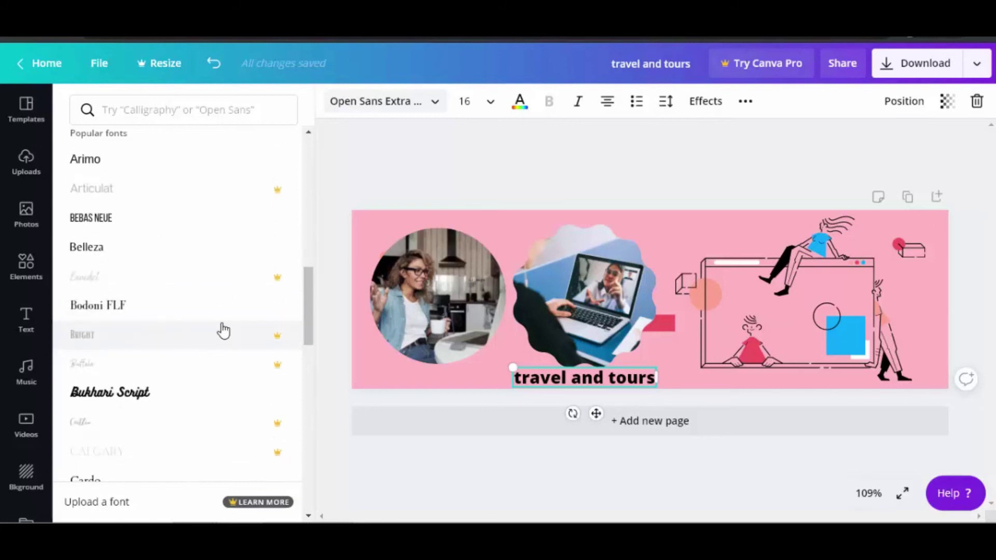
{"action": "scroll", "coordinate": [223, 331], "scroll_direction": "down", "scroll_amount": 4}
{"action": "scroll", "coordinate": [223, 331], "scroll_direction": "down", "scroll_amount": 5}
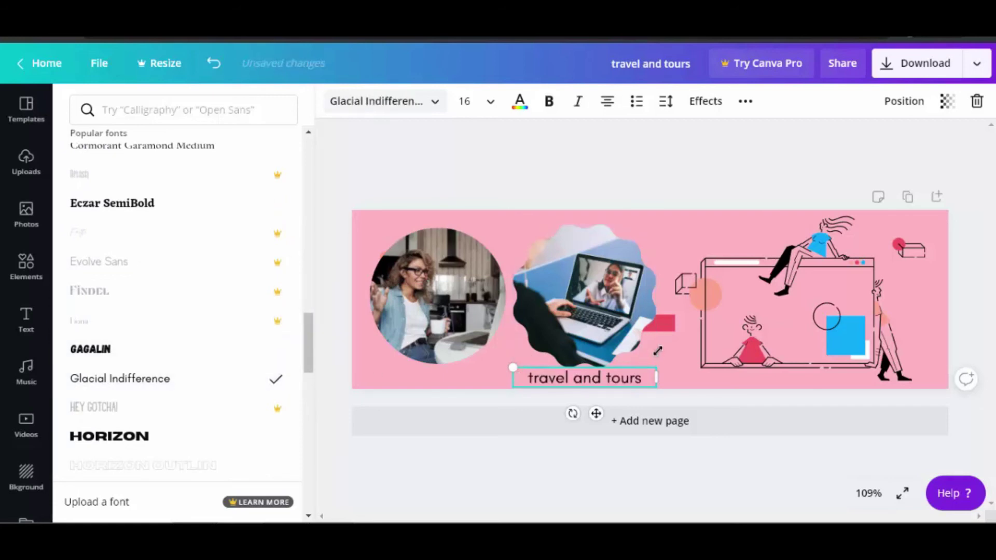
Try font sizes 42 and 32 on the "travel and tours" heading, and settle on size 18
{"action": "left_click", "coordinate": [494, 108]}
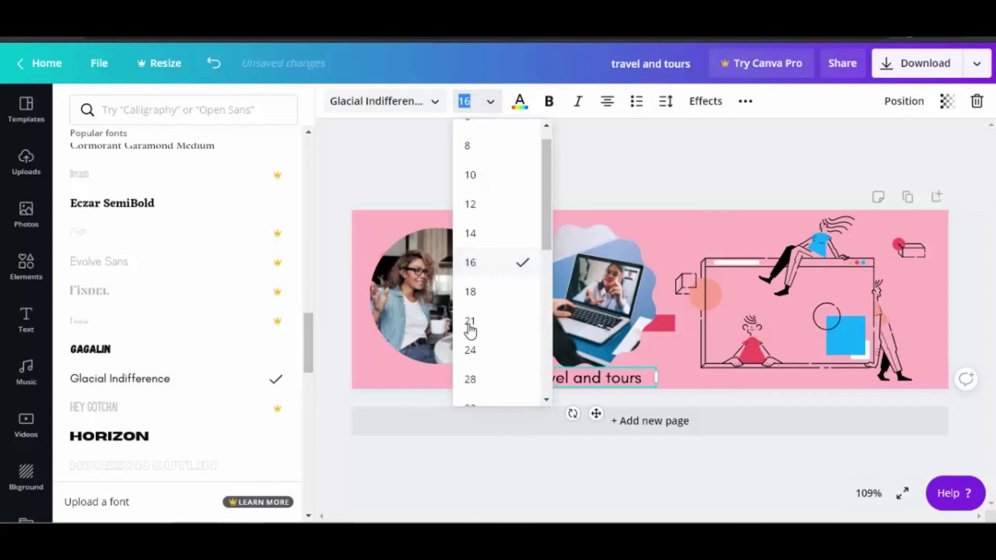
{"action": "scroll", "coordinate": [470, 331], "scroll_direction": "down", "scroll_amount": 5}
{"action": "left_click", "coordinate": [485, 254]}
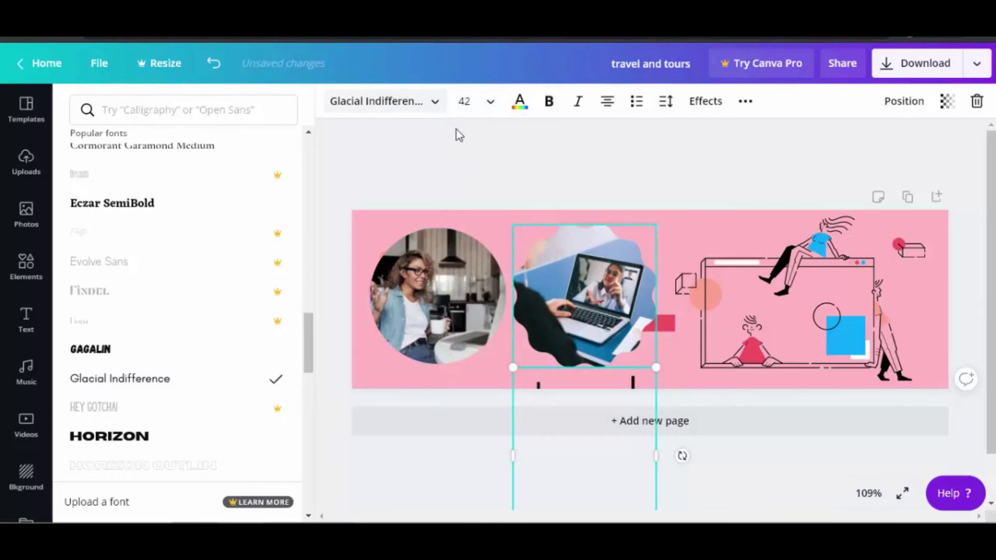
{"action": "left_click", "coordinate": [491, 105]}
{"action": "left_click", "coordinate": [485, 204]}
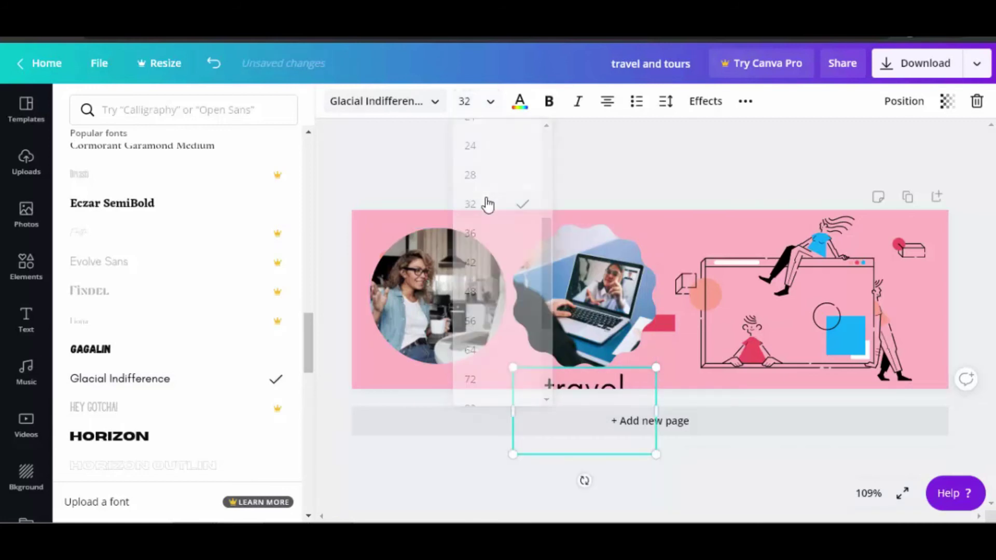
{"action": "left_click", "coordinate": [485, 100]}
{"action": "left_click", "coordinate": [487, 149]}
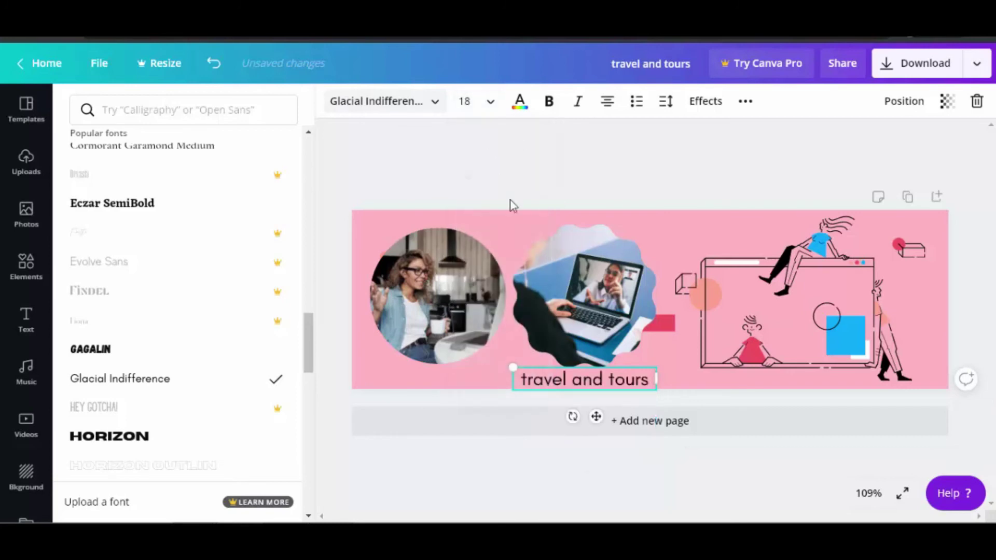
Try blue, black, red and turquoise on the heading text, and settle on the dark green default color
{"action": "left_click", "coordinate": [519, 103]}
{"action": "left_click", "coordinate": [122, 258]}
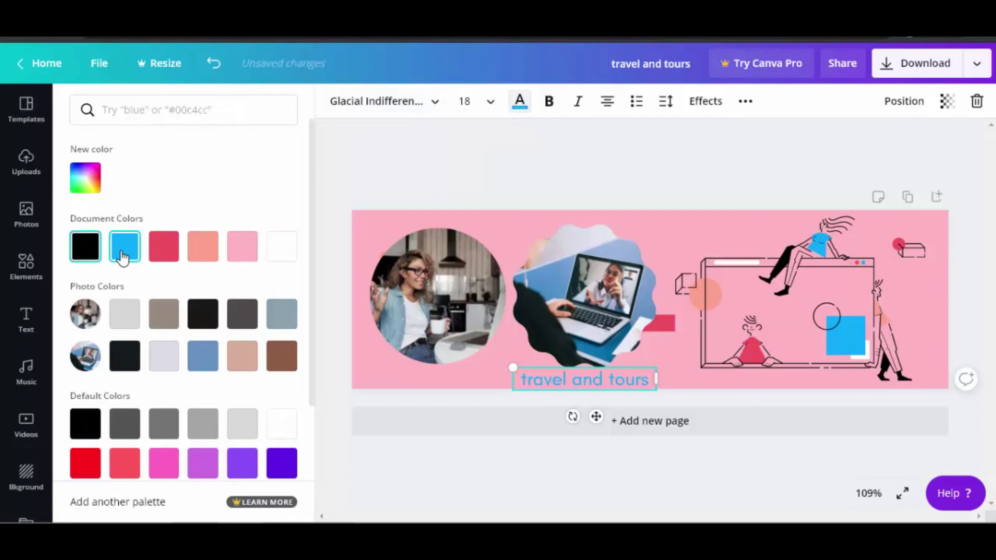
{"action": "left_click", "coordinate": [85, 254]}
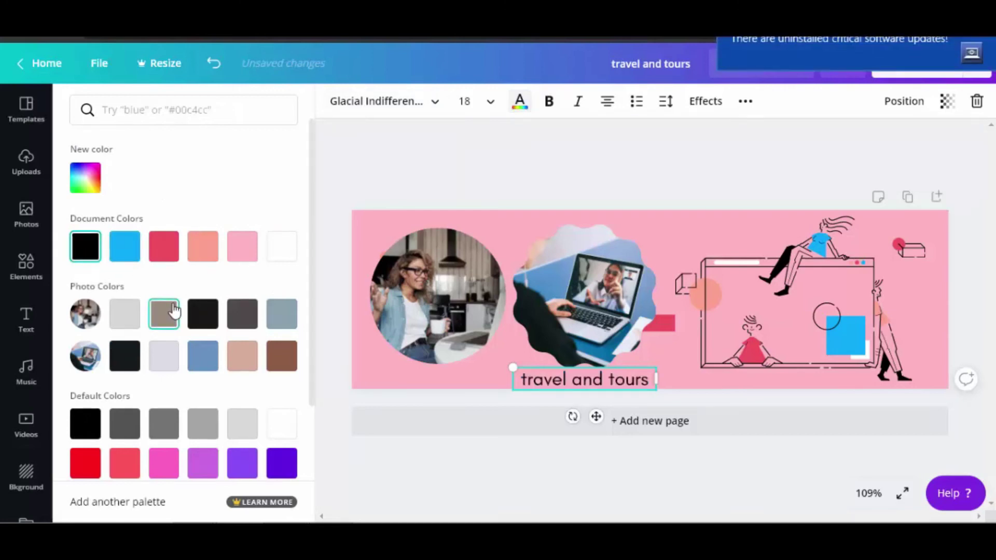
{"action": "left_click", "coordinate": [165, 256]}
{"action": "scroll", "coordinate": [202, 321], "scroll_direction": "down", "scroll_amount": 2}
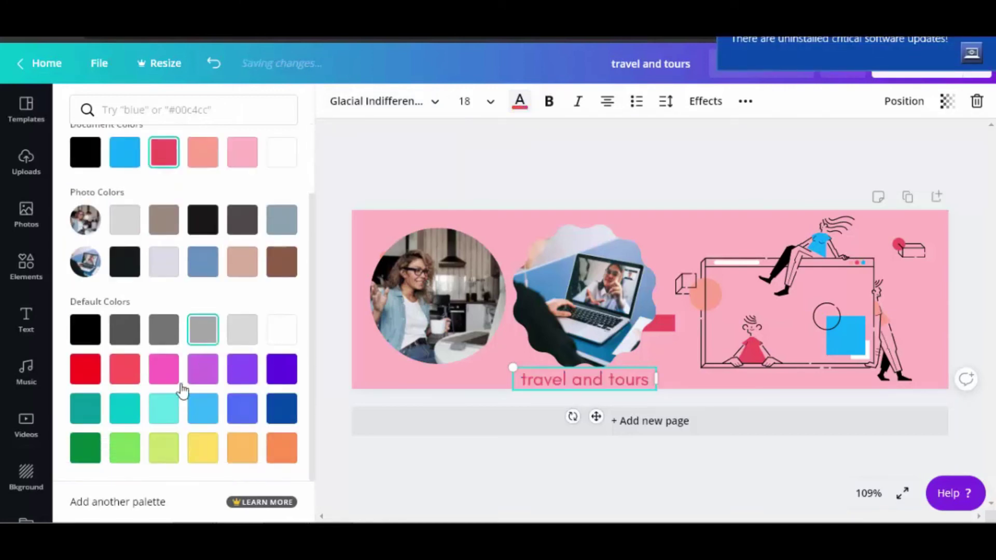
{"action": "left_click", "coordinate": [127, 412]}
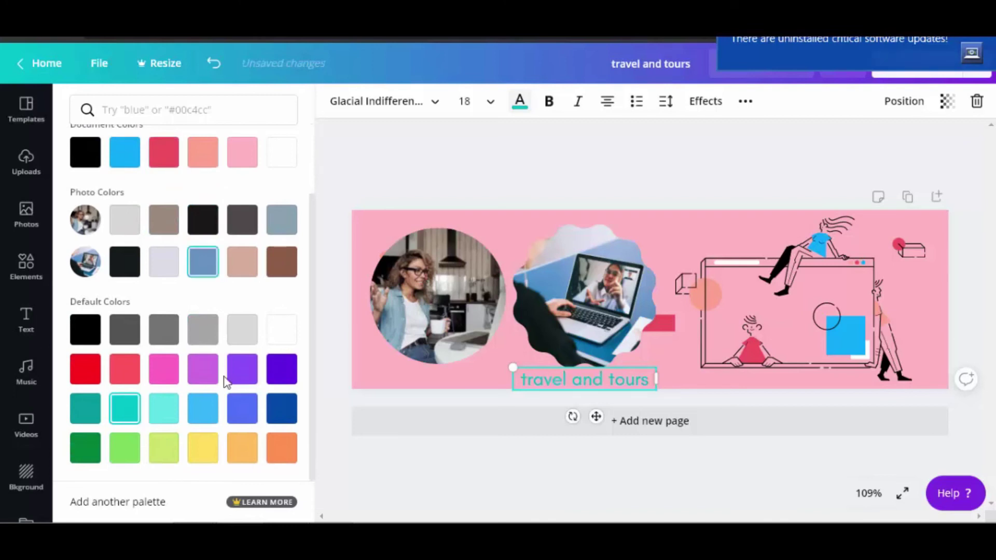
{"action": "left_click", "coordinate": [83, 446]}
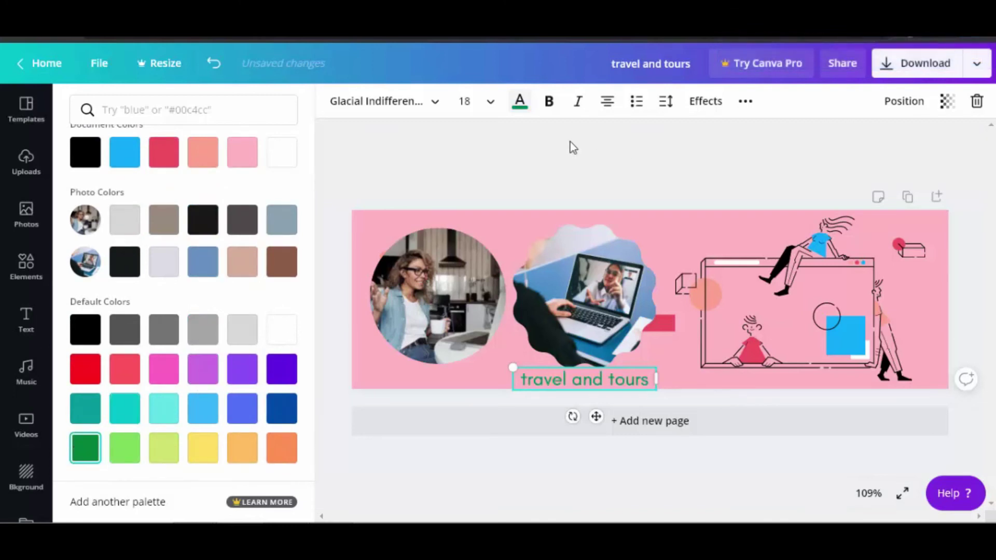
Make the "travel and tours" heading bold and italic, and align its text to the right
{"action": "left_click", "coordinate": [550, 107]}
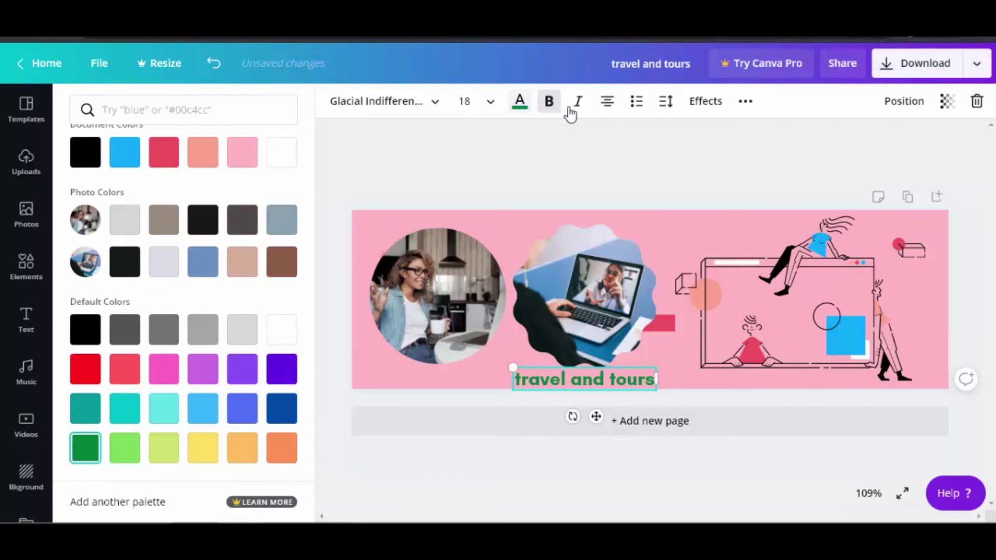
{"action": "left_click", "coordinate": [610, 104]}
{"action": "left_click", "coordinate": [611, 103]}
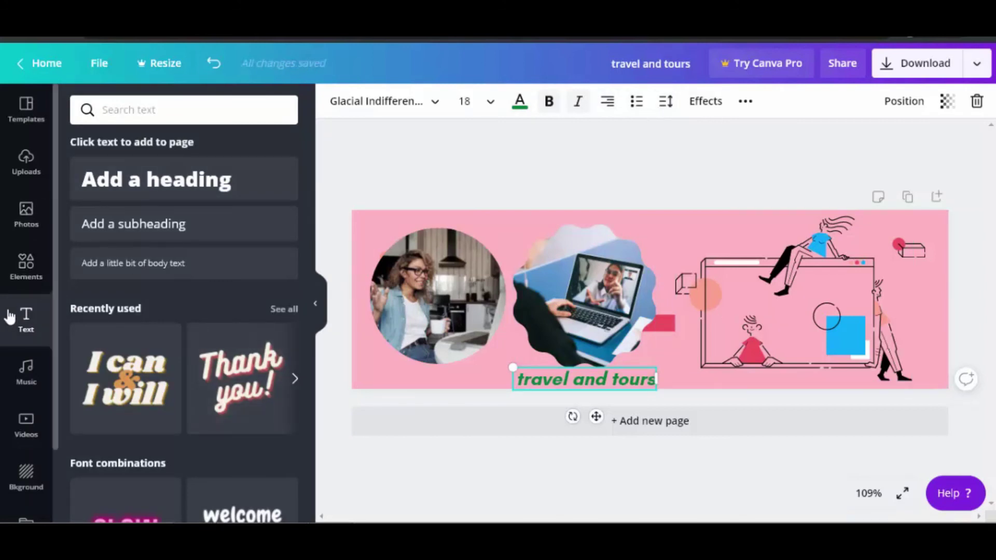
{"action": "scroll", "coordinate": [22, 385], "scroll_direction": "down", "scroll_amount": 3}
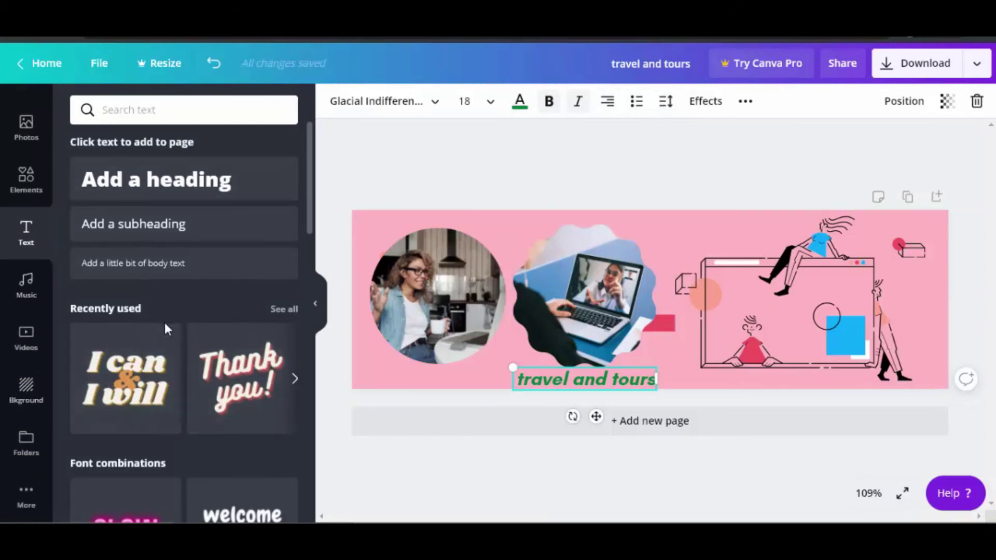
{"action": "scroll", "coordinate": [164, 322], "scroll_direction": "down", "scroll_amount": 5}
{"action": "scroll", "coordinate": [156, 363], "scroll_direction": "down", "scroll_amount": 5}
{"action": "scroll", "coordinate": [147, 390], "scroll_direction": "up", "scroll_amount": 10}
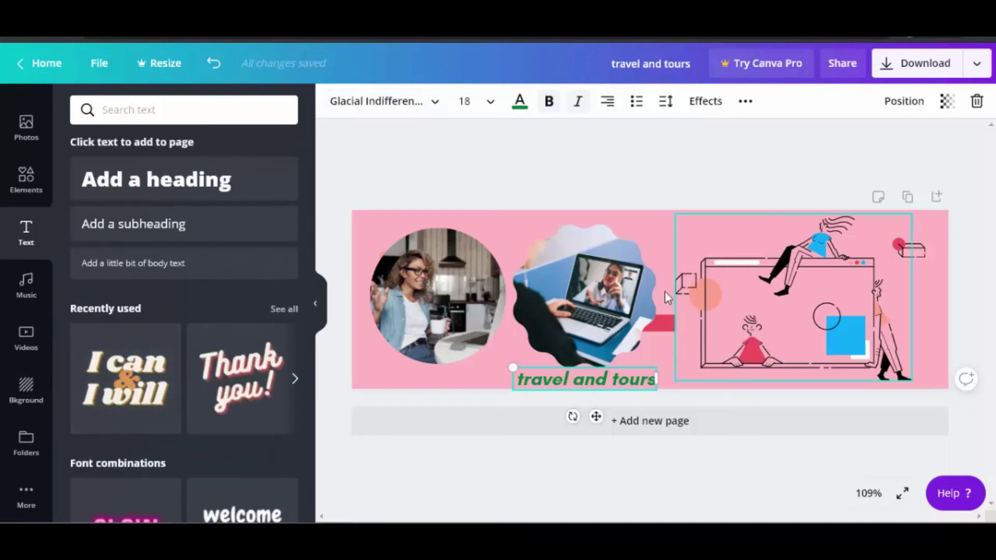
Duplicate the circular framed photo and move the copy so it overlaps the original and the scalloped photo
{"action": "left_click", "coordinate": [603, 309]}
{"action": "left_click", "coordinate": [454, 303]}
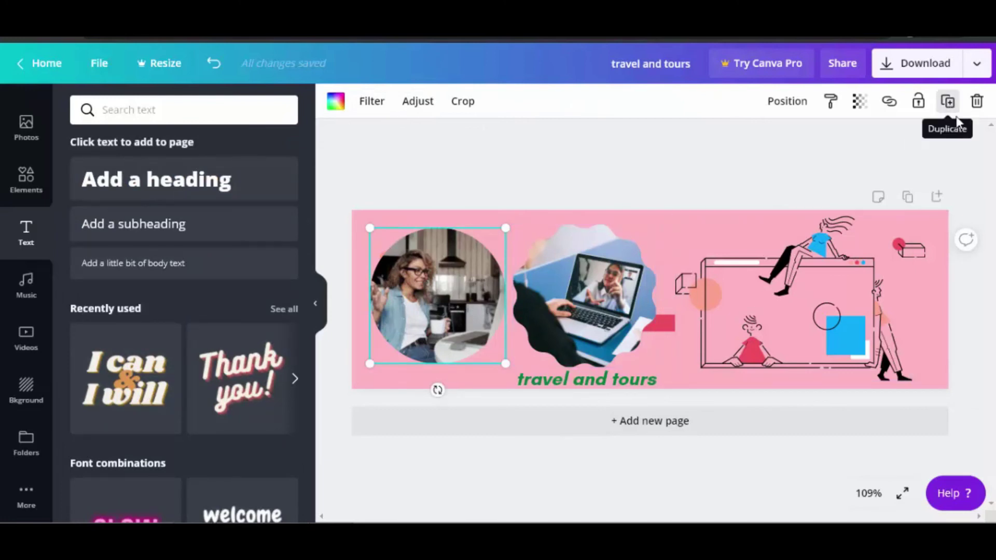
{"action": "left_click", "coordinate": [948, 102]}
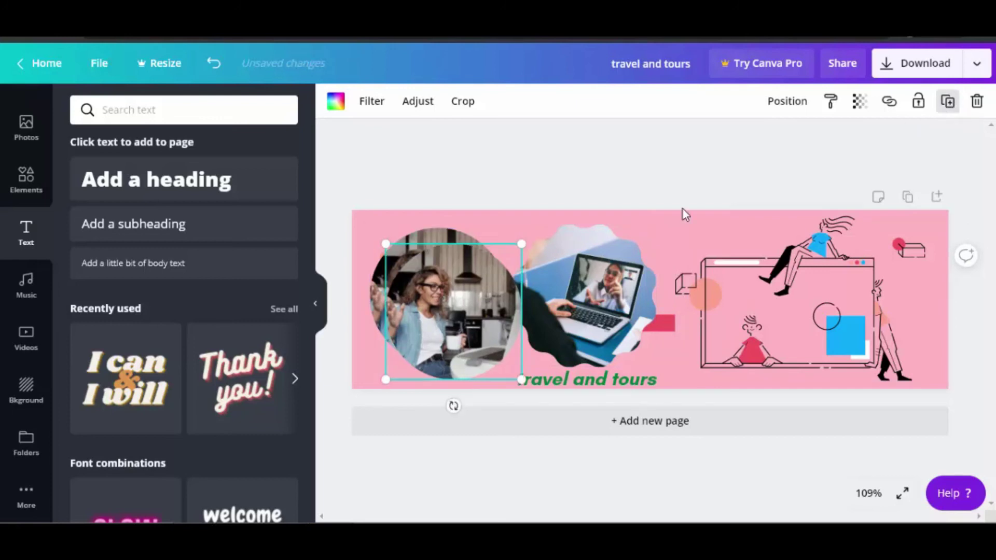
{"action": "left_click_drag", "start_coordinate": [463, 324], "coordinate": [440, 294]}
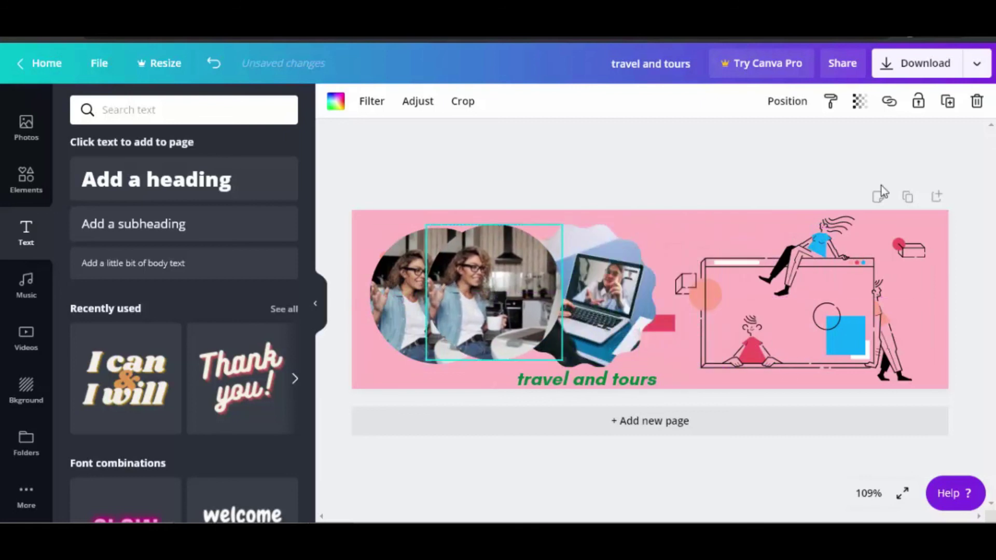
Delete the duplicate's image and its empty circular frame
{"action": "left_click", "coordinate": [977, 104]}
{"action": "left_click", "coordinate": [908, 150]}
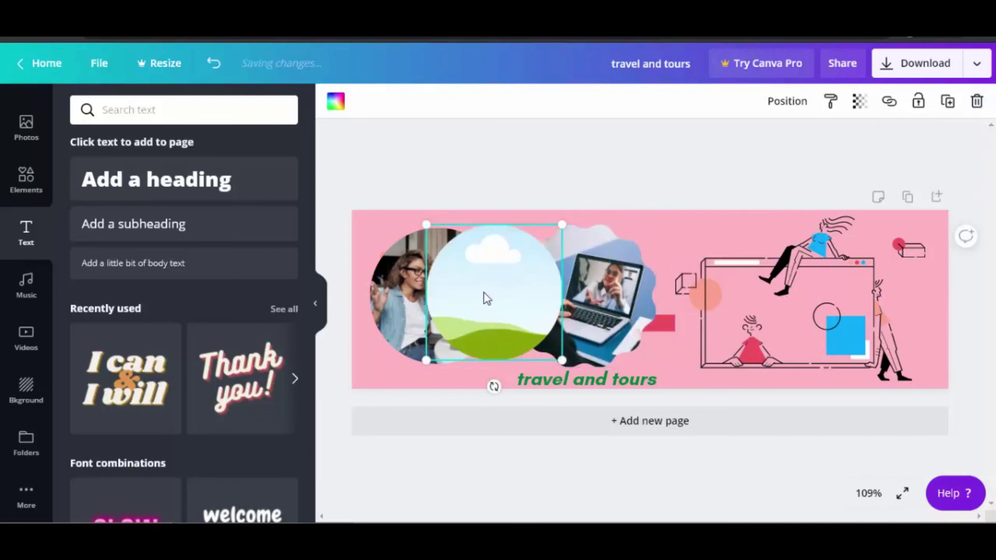
{"action": "left_click", "coordinate": [977, 103]}
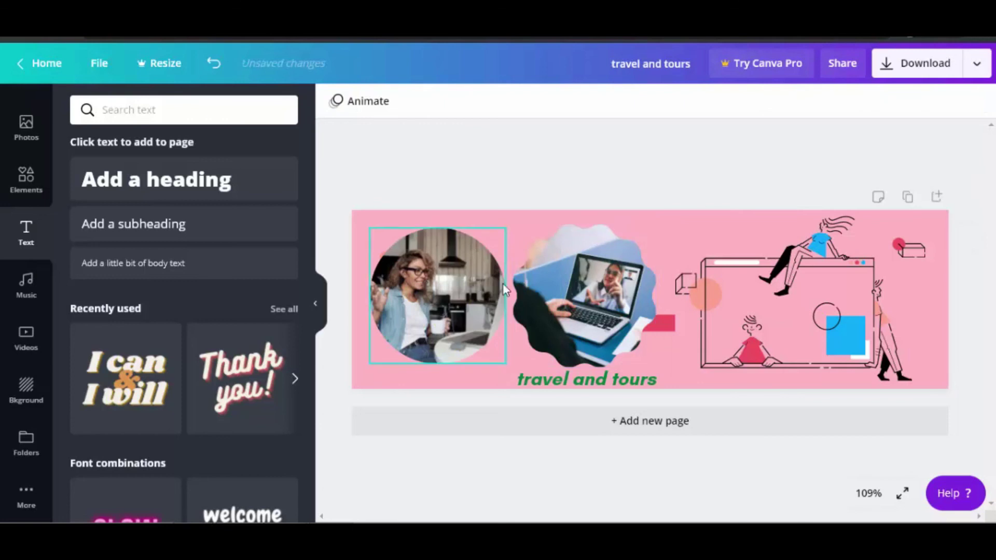
Move the scalloped laptop photo so it overlaps the circular photo, and bring the circular photo forward in front of it
{"action": "left_click_drag", "start_coordinate": [587, 287], "coordinate": [528, 295]}
{"action": "left_click", "coordinate": [414, 285]}
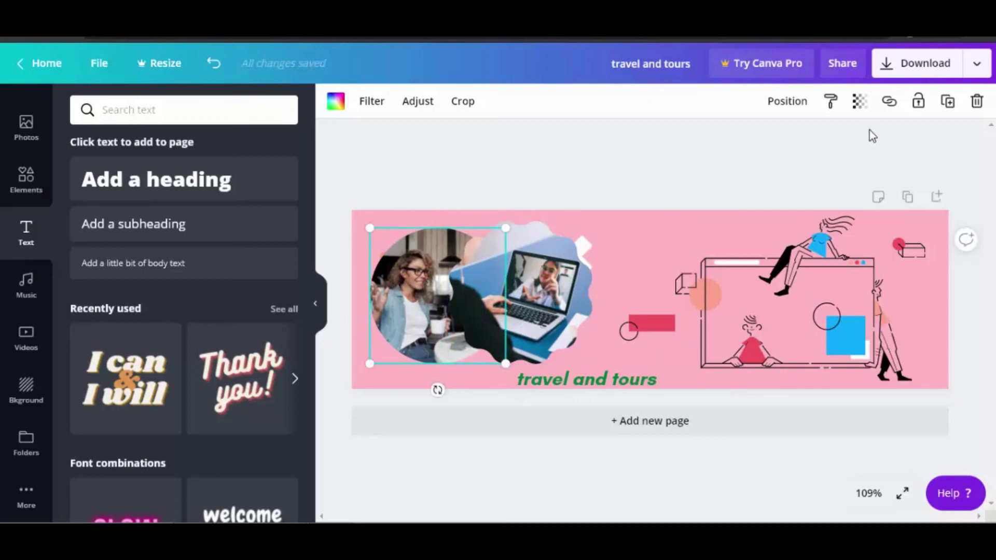
{"action": "left_click", "coordinate": [790, 104]}
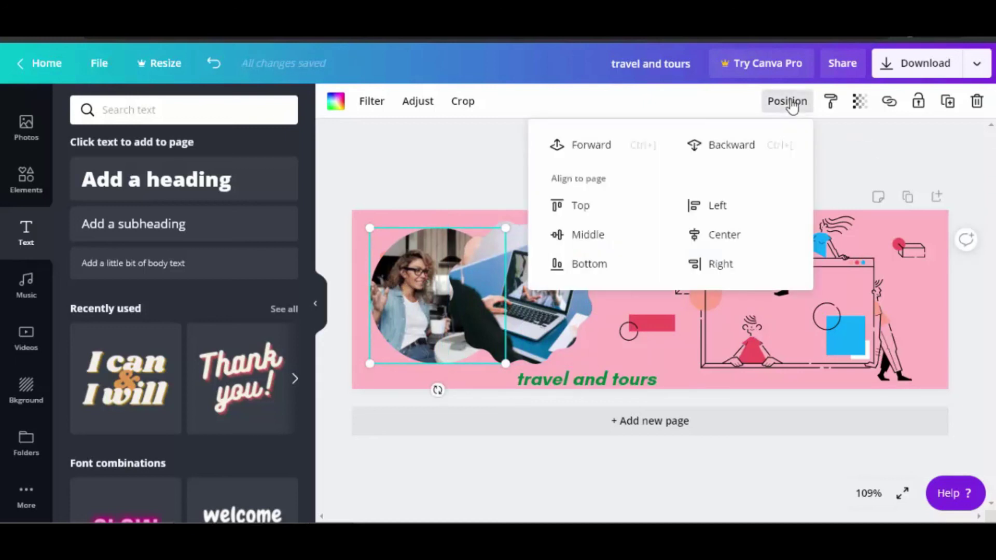
{"action": "left_click", "coordinate": [600, 156]}
{"action": "left_click", "coordinate": [673, 356]}
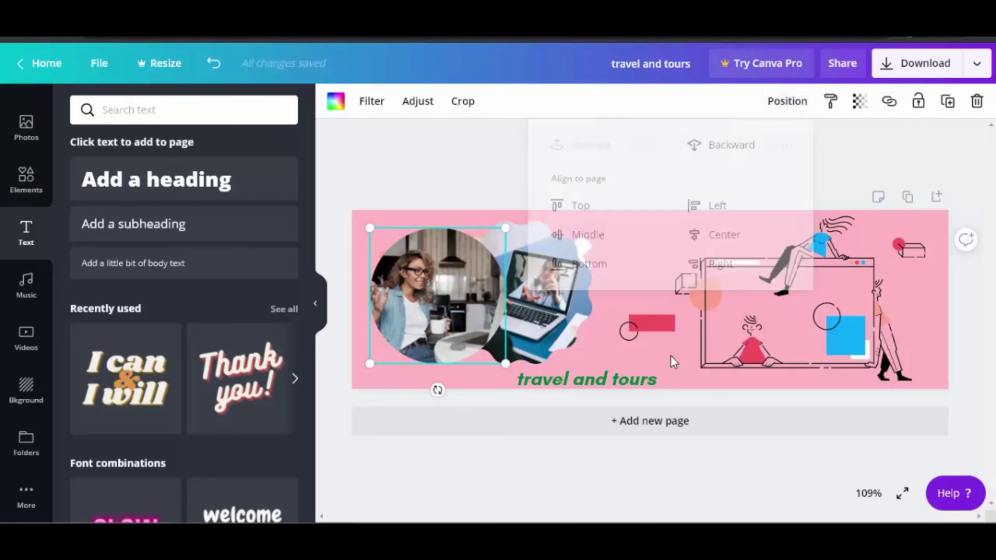
Shift the scalloped photo so it overlaps the circular photo less, and send the circular photo backward behind it
{"action": "left_click_drag", "start_coordinate": [538, 296], "coordinate": [561, 286]}
{"action": "left_click", "coordinate": [459, 291]}
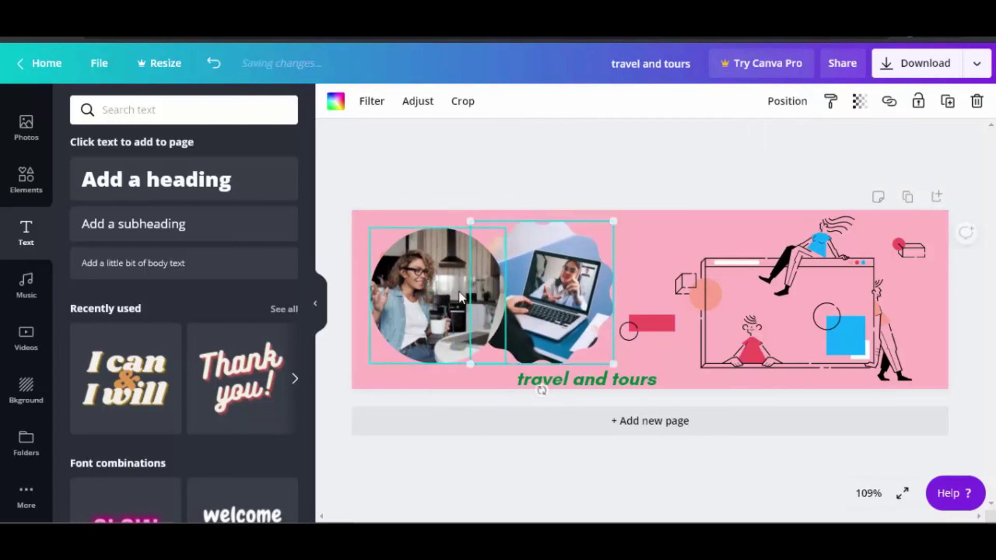
{"action": "left_click", "coordinate": [785, 101]}
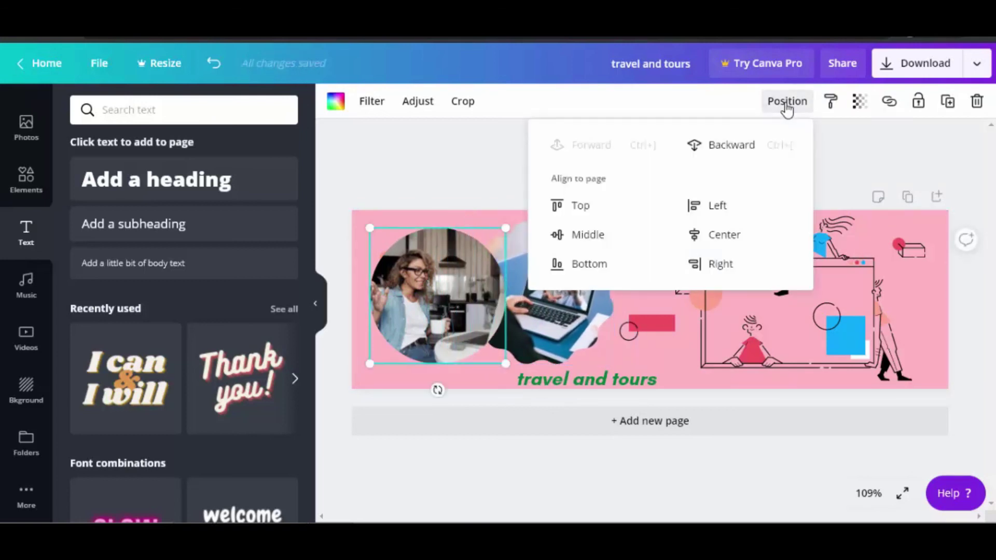
{"action": "left_click", "coordinate": [725, 149]}
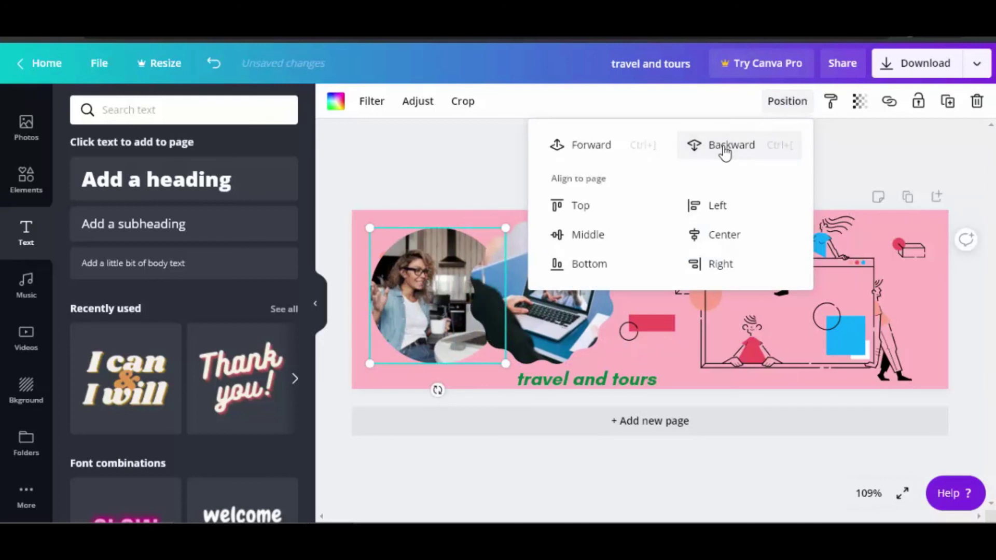
{"action": "left_click", "coordinate": [623, 360]}
Move the scalloped photo clear of the circular photo, and set the circular photo's transparency to 36
{"action": "left_click_drag", "start_coordinate": [531, 315], "coordinate": [600, 296]}
{"action": "left_click", "coordinate": [451, 297]}
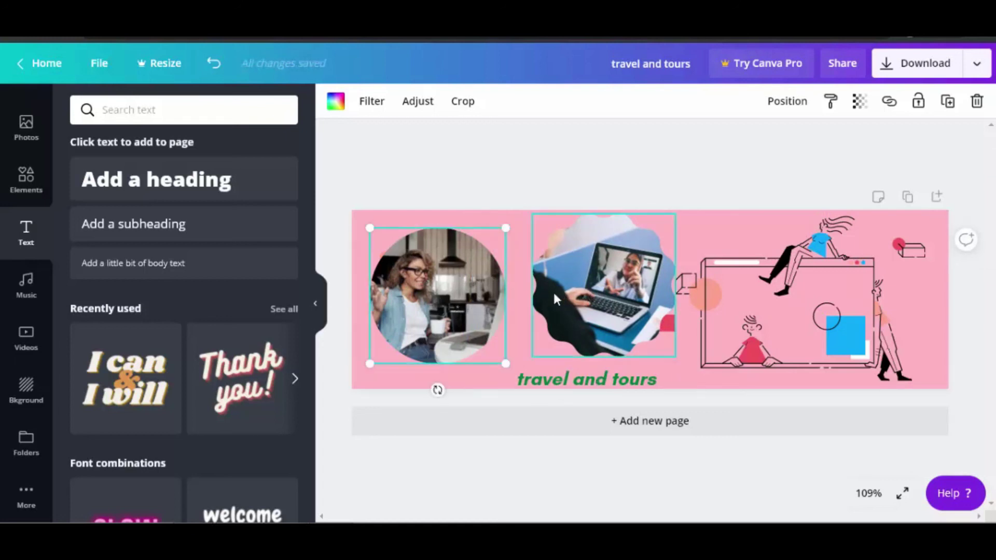
{"action": "left_click", "coordinate": [860, 103]}
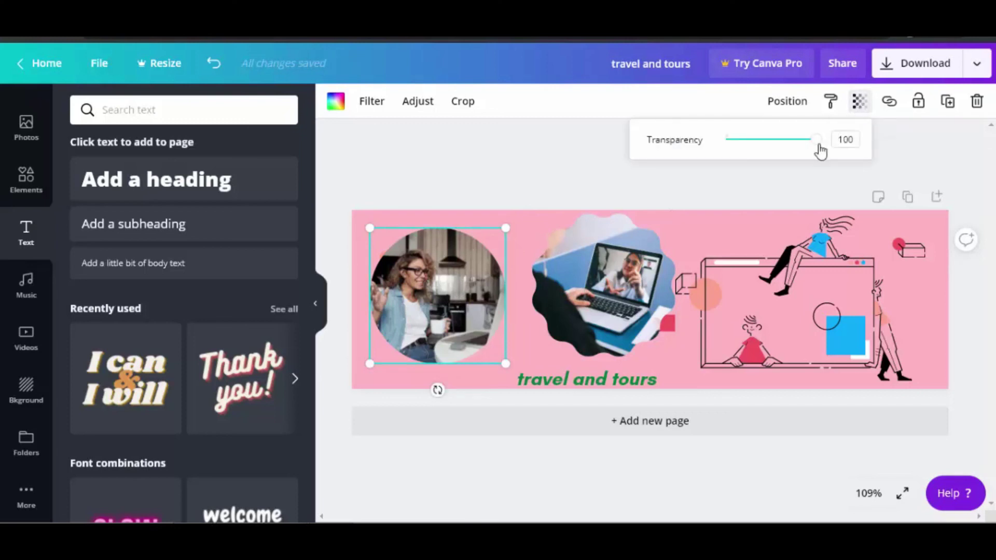
{"action": "left_click_drag", "start_coordinate": [818, 152], "coordinate": [760, 155]}
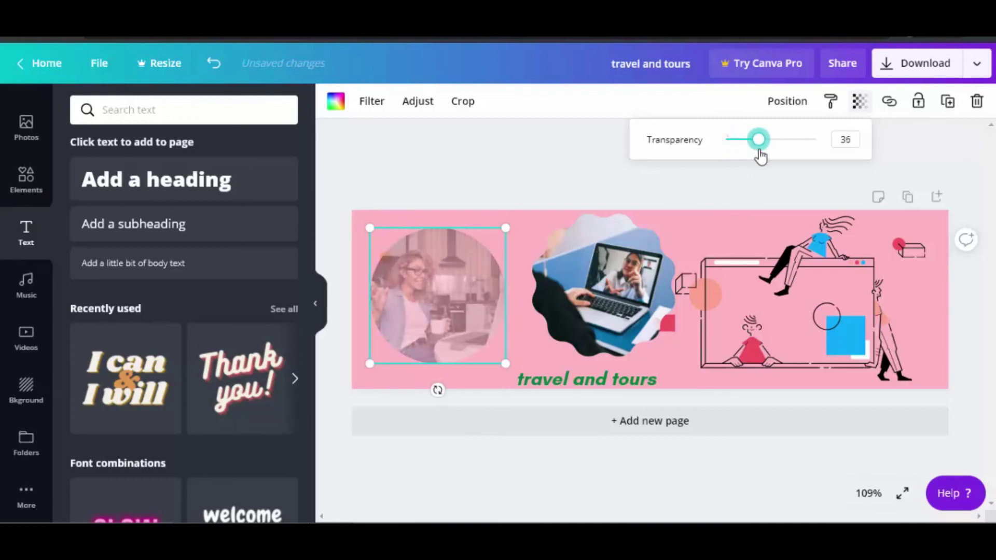
{"action": "left_click", "coordinate": [703, 334]}
{"action": "left_click", "coordinate": [434, 316]}
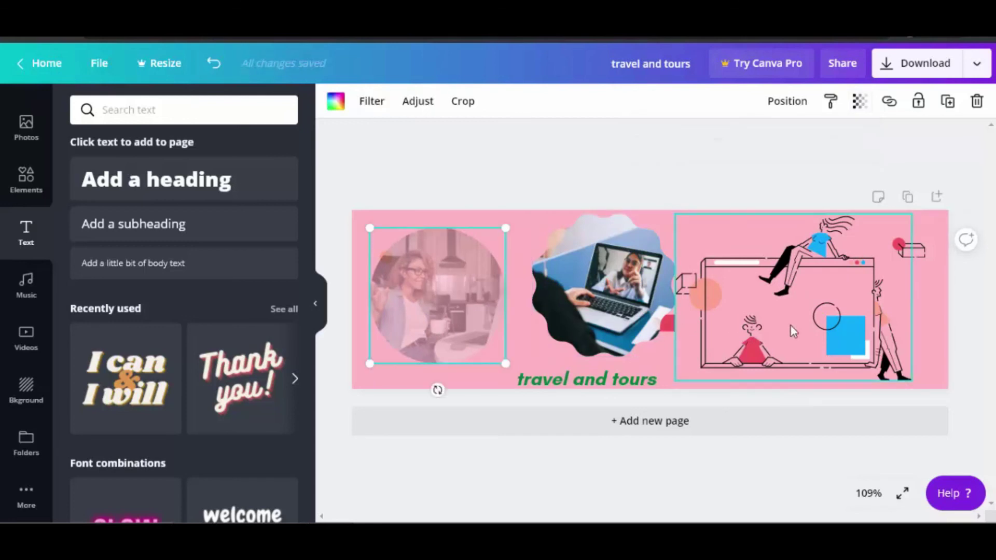